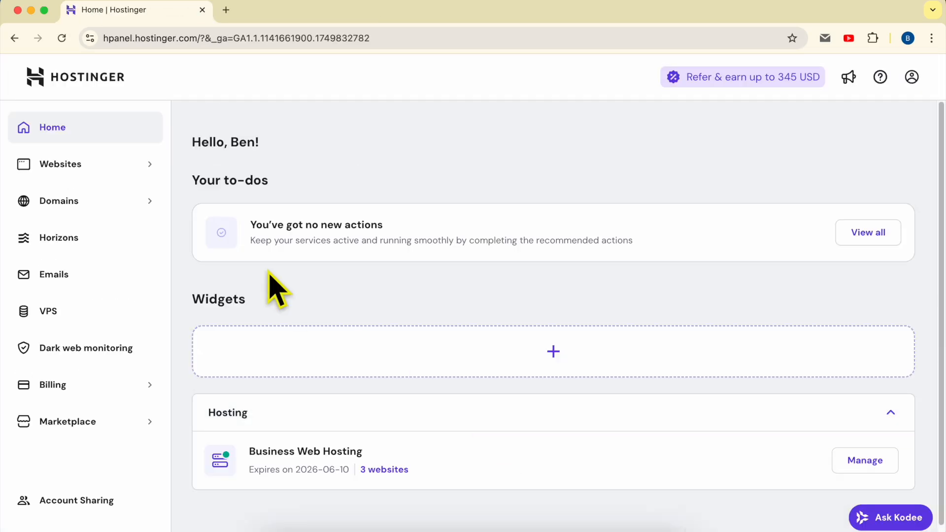
Open benstutorial.com from the websites list for editing in the website builder
left_click(104, 167)
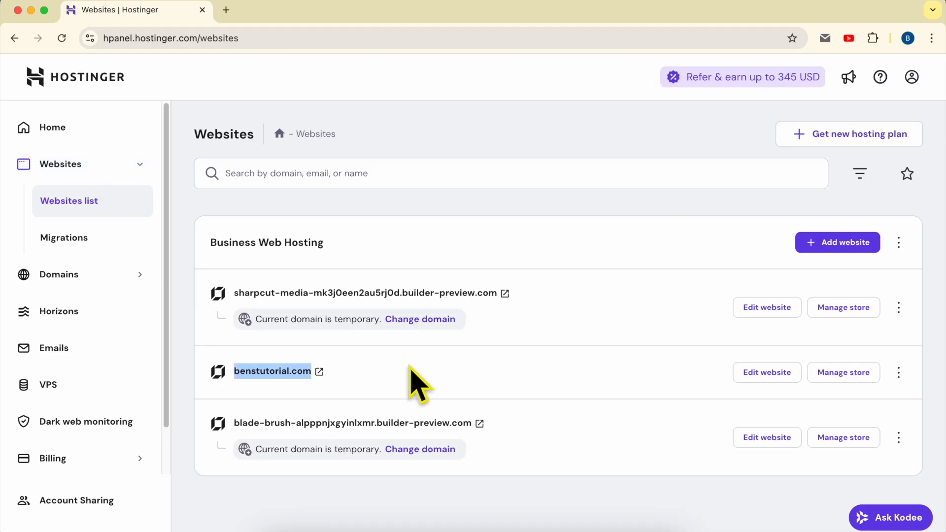
left_click(773, 373)
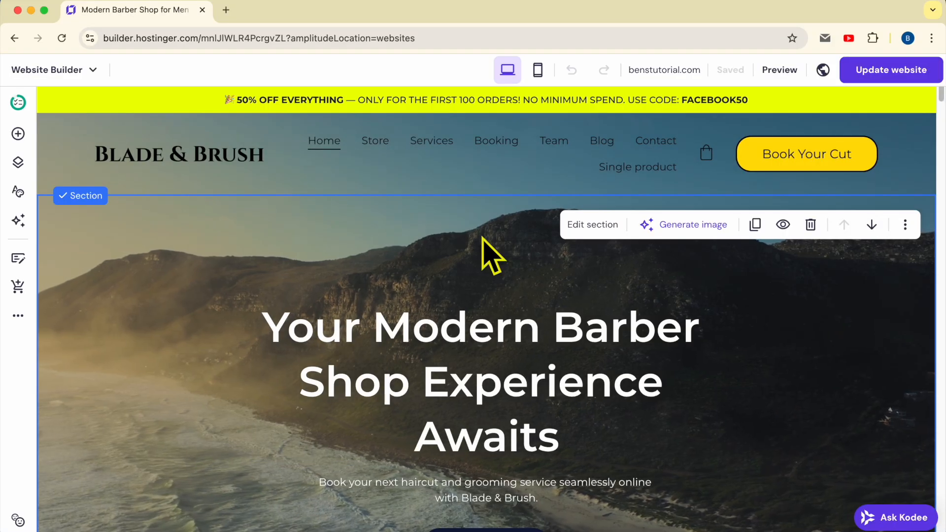
Add the Customer reviews section from the Testimonials category directly below the home page's hero section
scroll(374, 308, "down", 10)
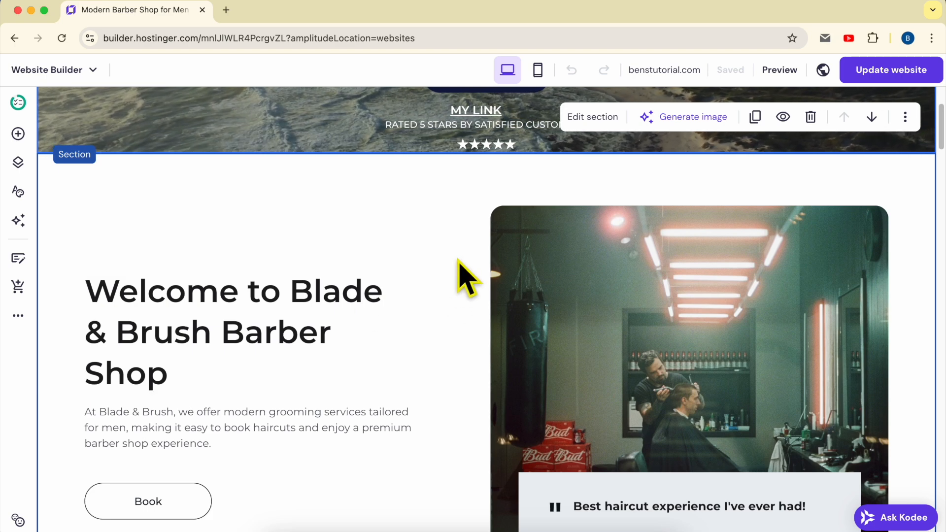
scroll(456, 261, "up", 2)
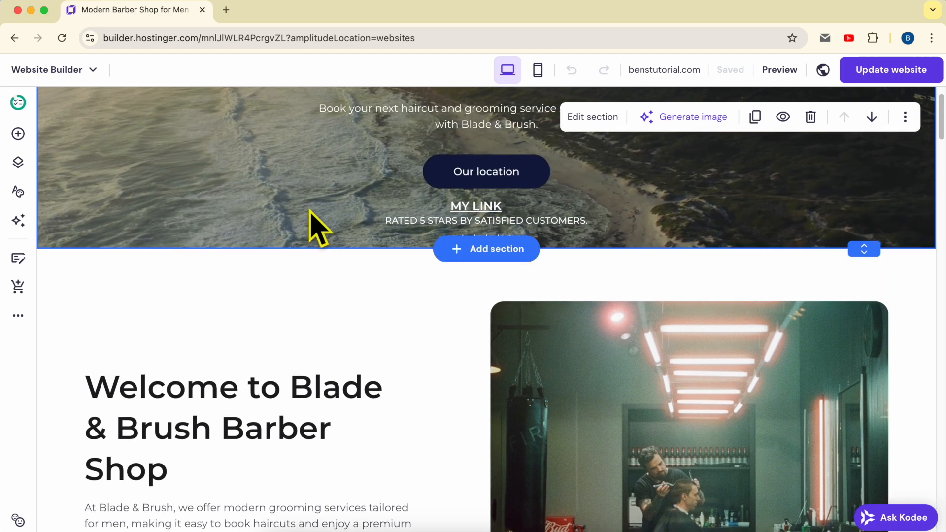
mouse_move(490, 250)
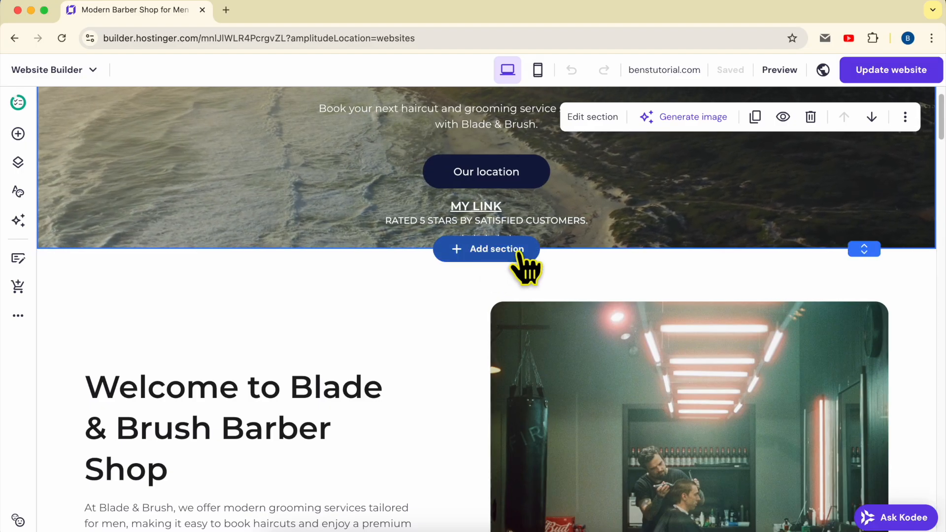
left_click(514, 250)
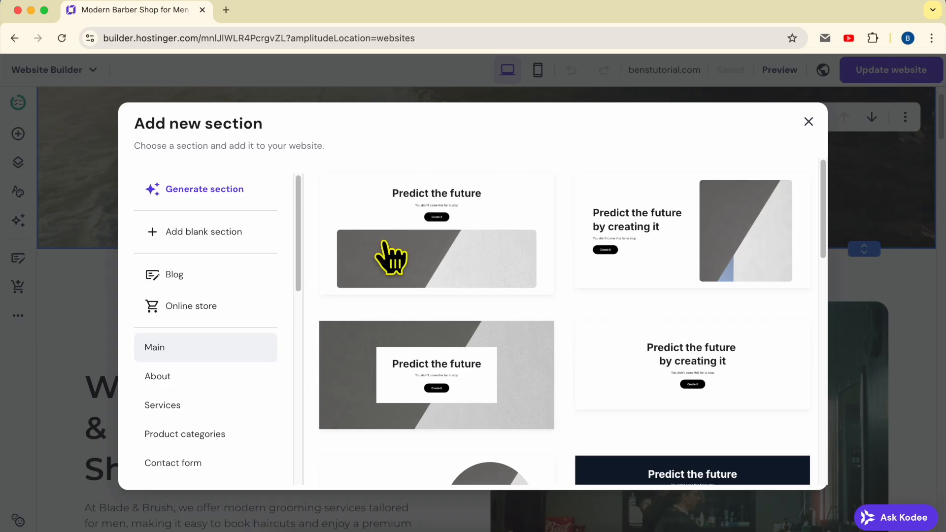
scroll(222, 384, "down", 4)
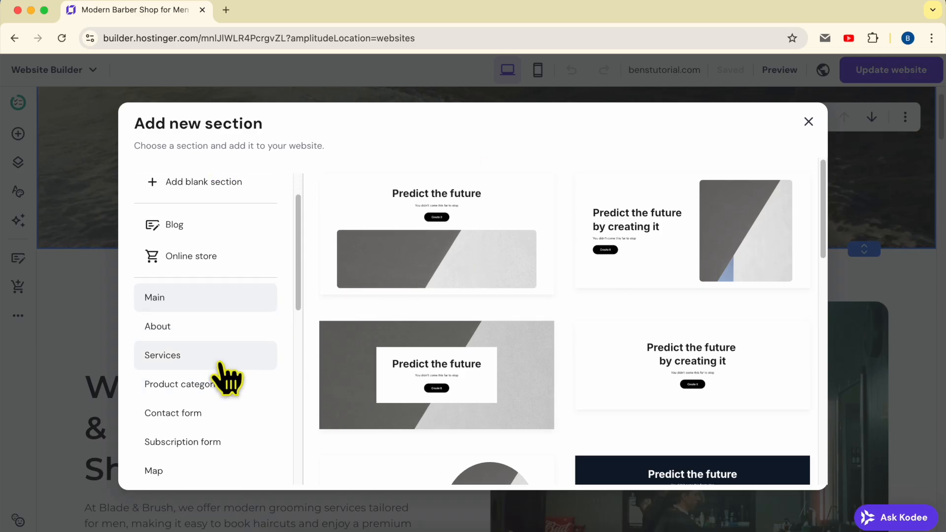
scroll(227, 378, "down", 2)
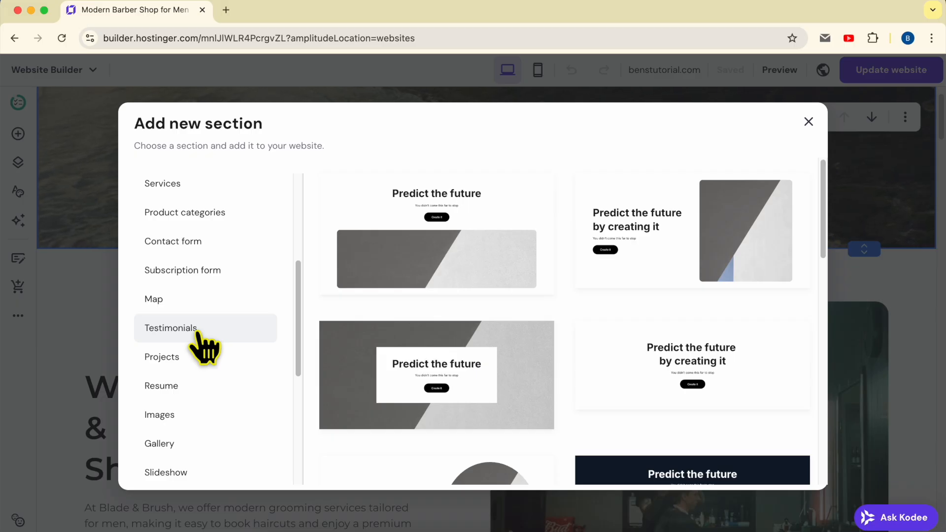
left_click(199, 334)
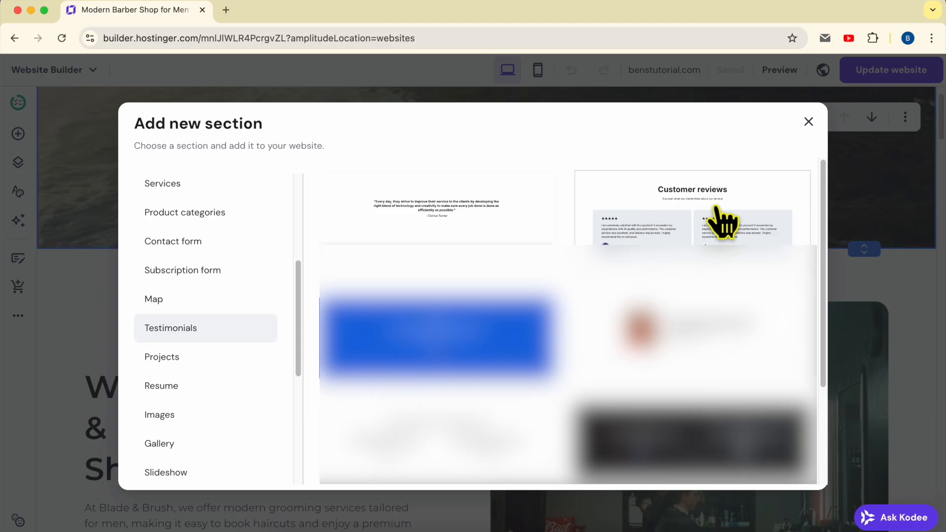
left_click(739, 220)
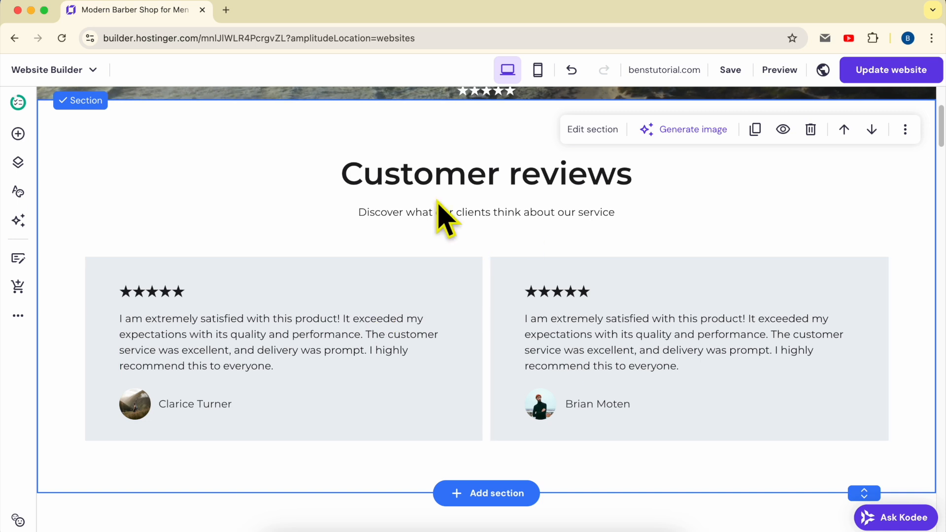
Change the Customer reviews section's heading to TESTIMONIALS
double_click(482, 178)
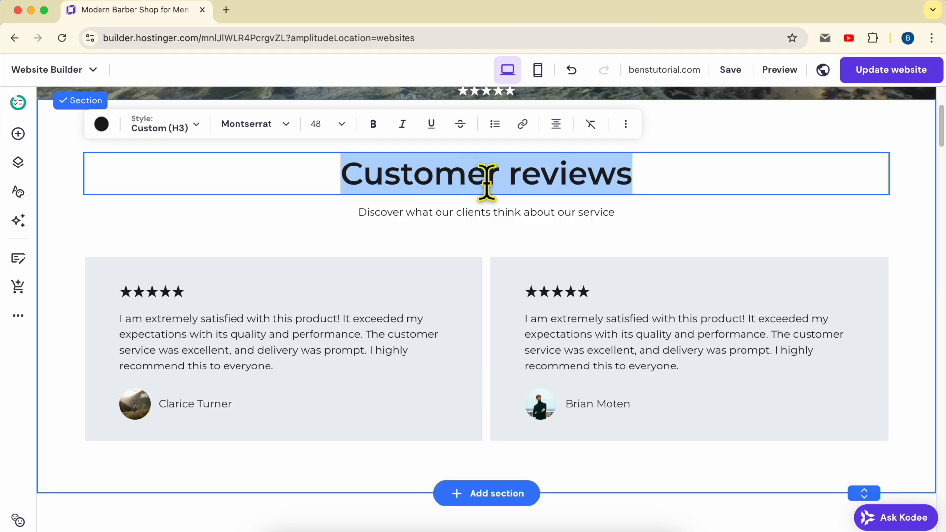
type("TES")
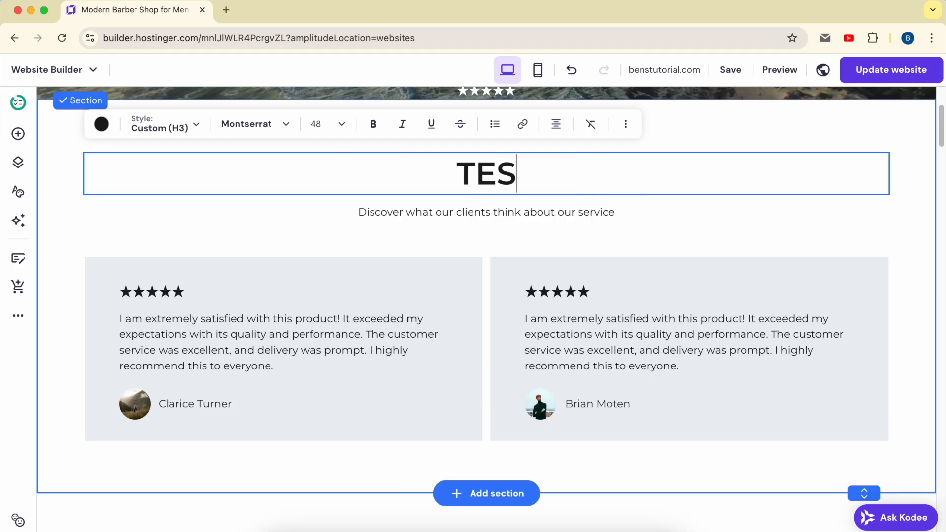
type("TIMONIALS")
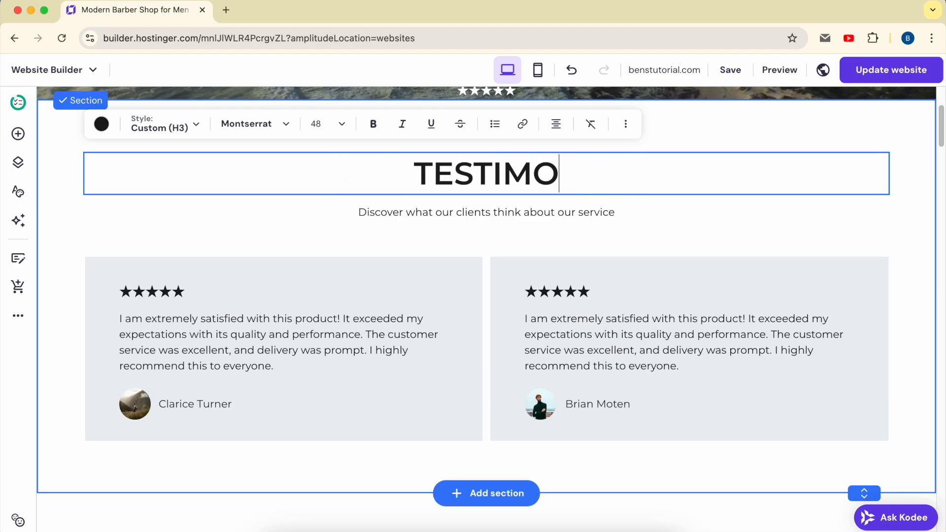
Try deleting the subtitle line under the TESTIMONIALS heading
left_click(474, 211)
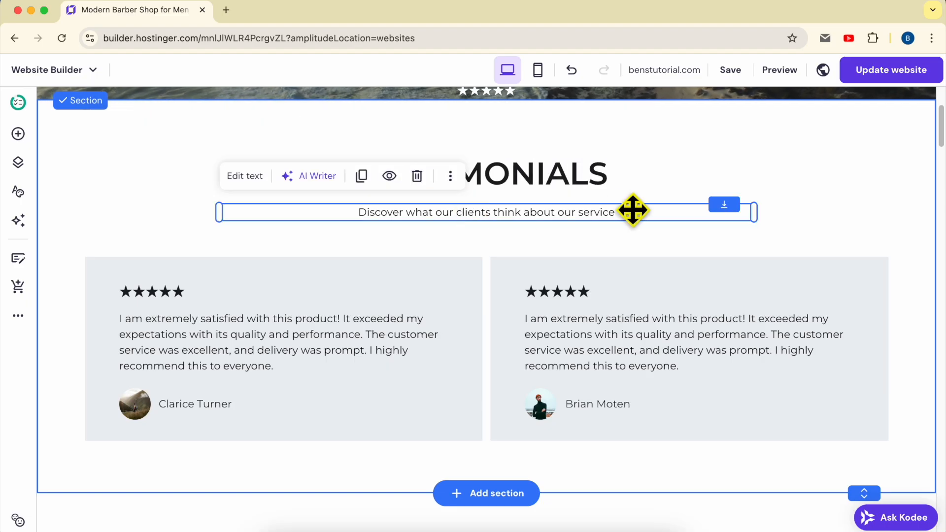
left_click(416, 176)
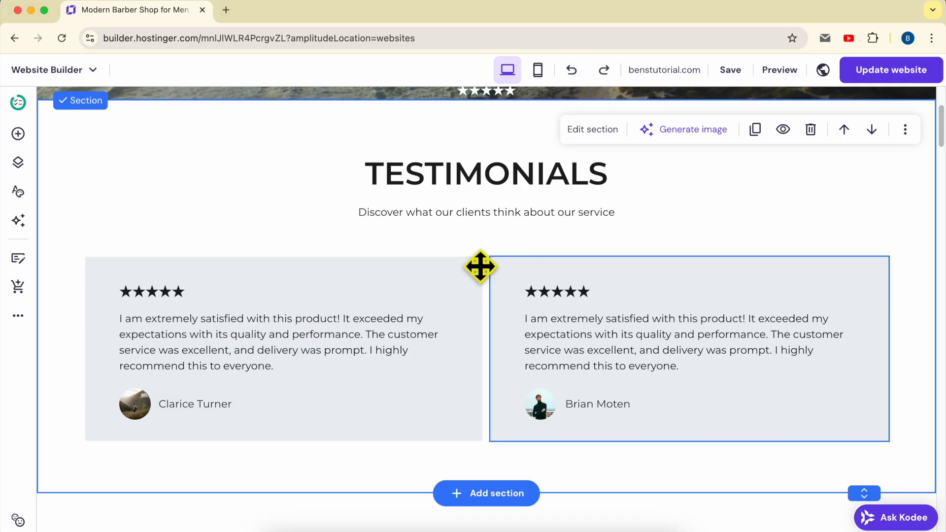
Try reducing the first testimonial's rating to four stars, and select its review text and reviewer name for editing
left_click(210, 294)
double_click(210, 295)
left_click(208, 295)
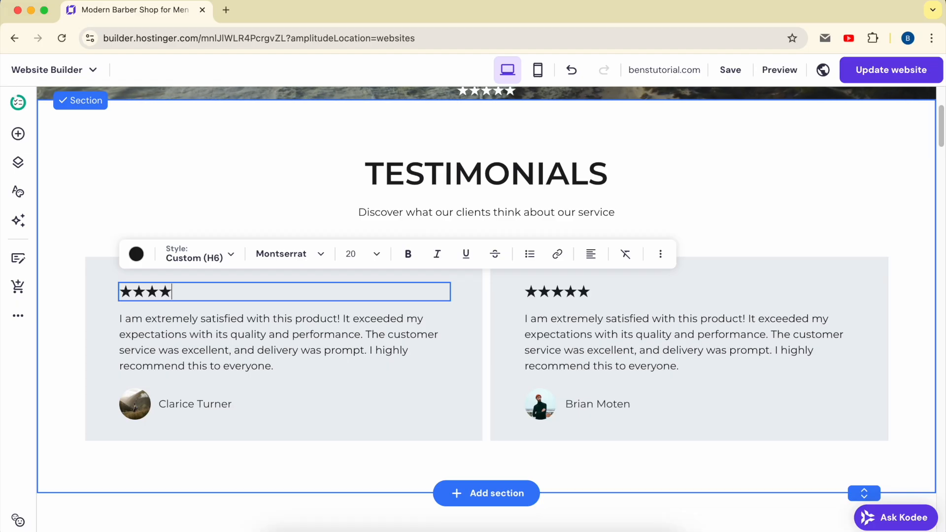
left_click(220, 318)
key("super+a")
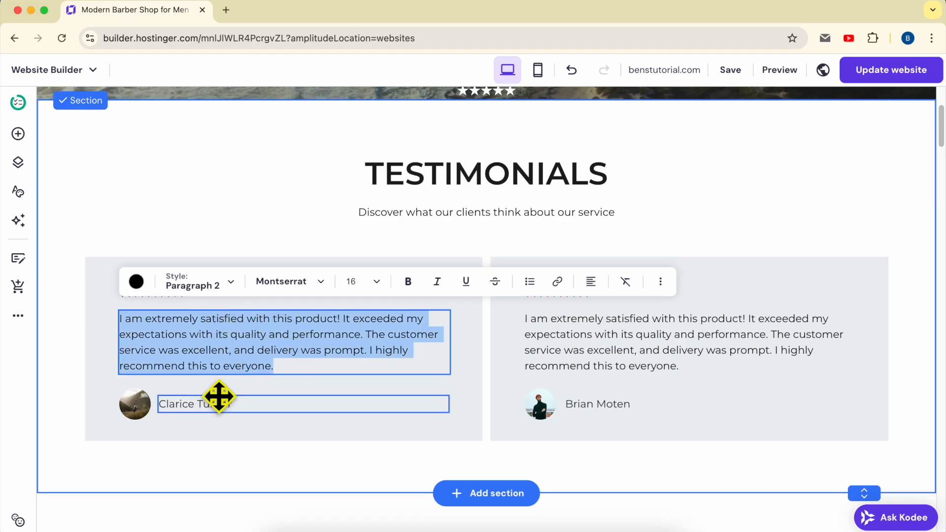
left_click(194, 407)
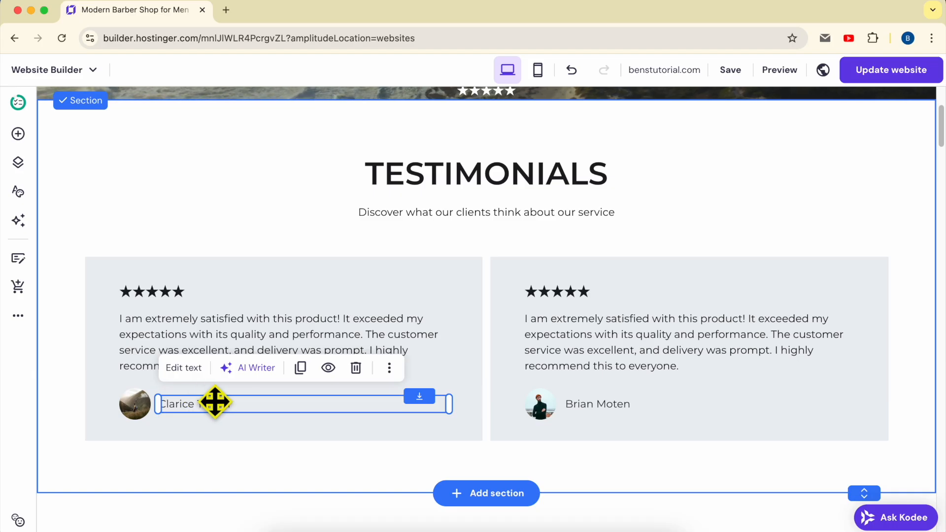
Try deleting the reviewer photo from the first testimonial card
left_click(134, 408)
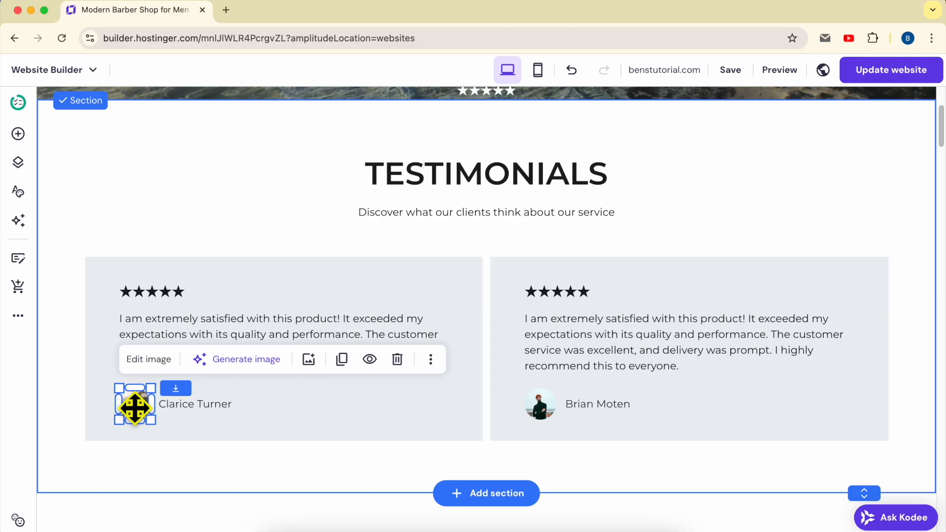
left_click(397, 359)
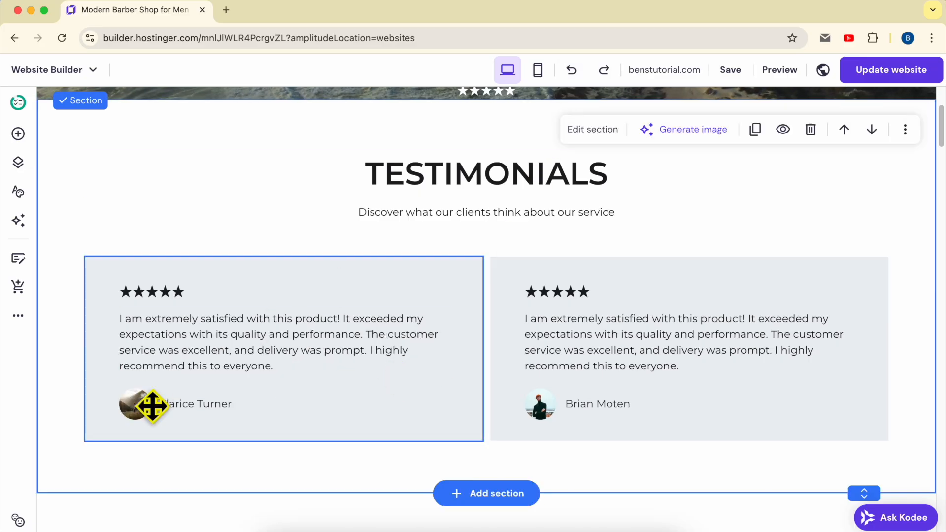
View the media library's replacement options for the first testimonial's photo, and close the image settings without replacing it
left_click(134, 405)
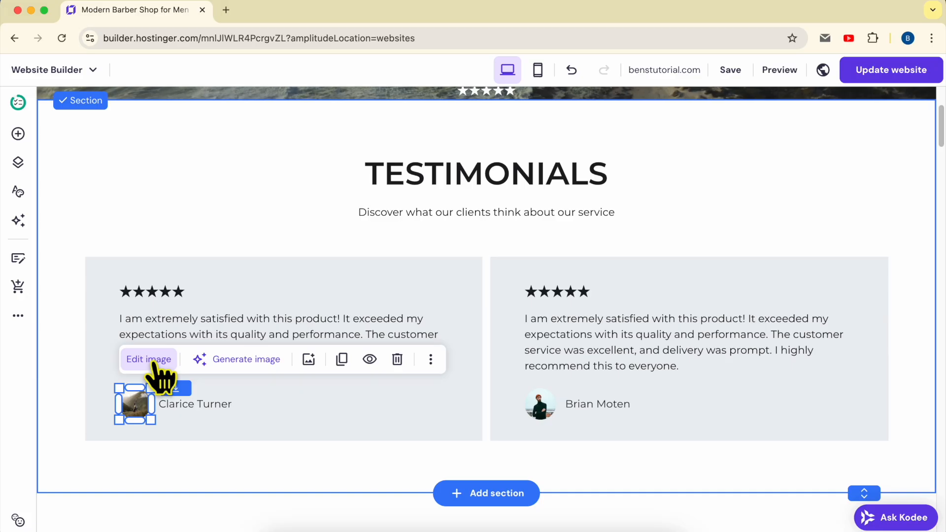
left_click(157, 364)
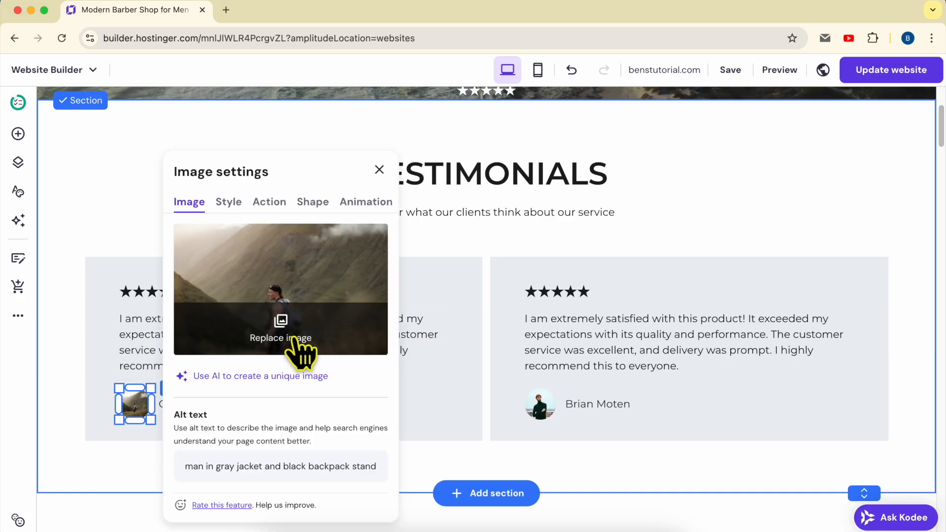
left_click(294, 340)
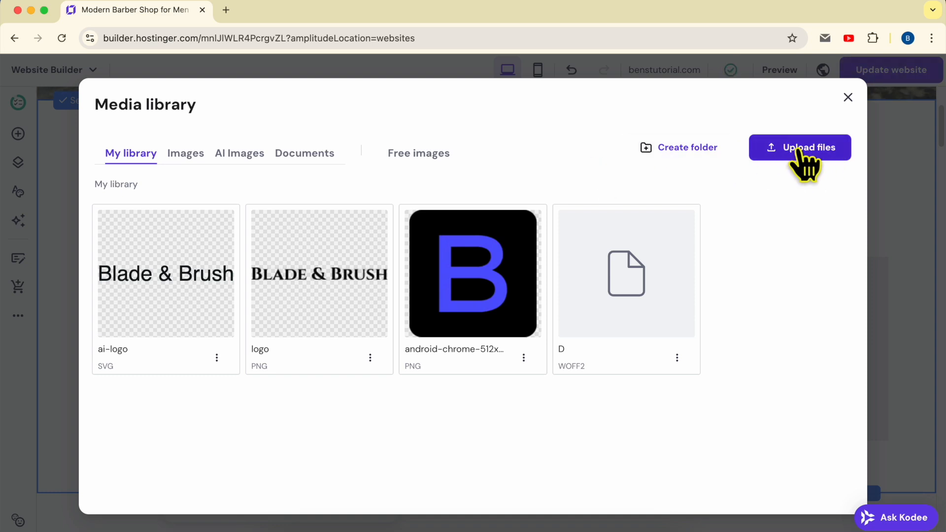
left_click(848, 97)
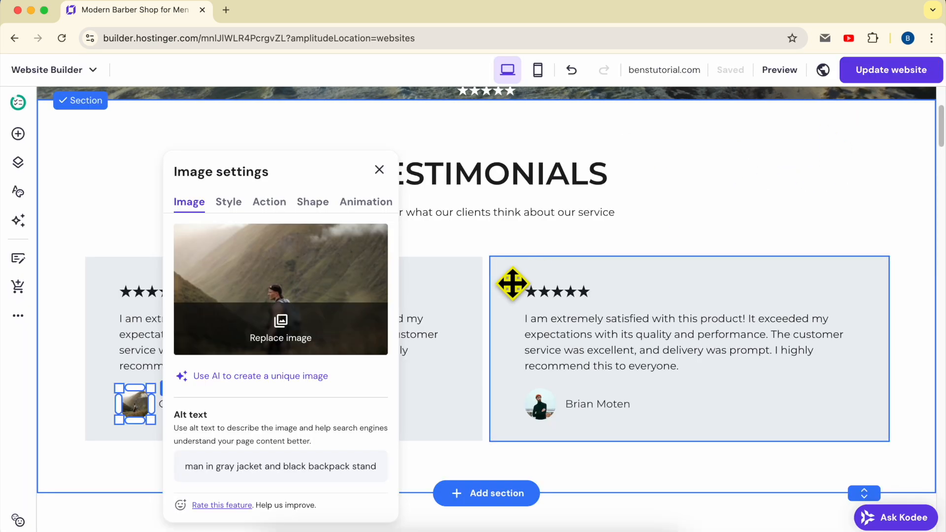
left_click(513, 283)
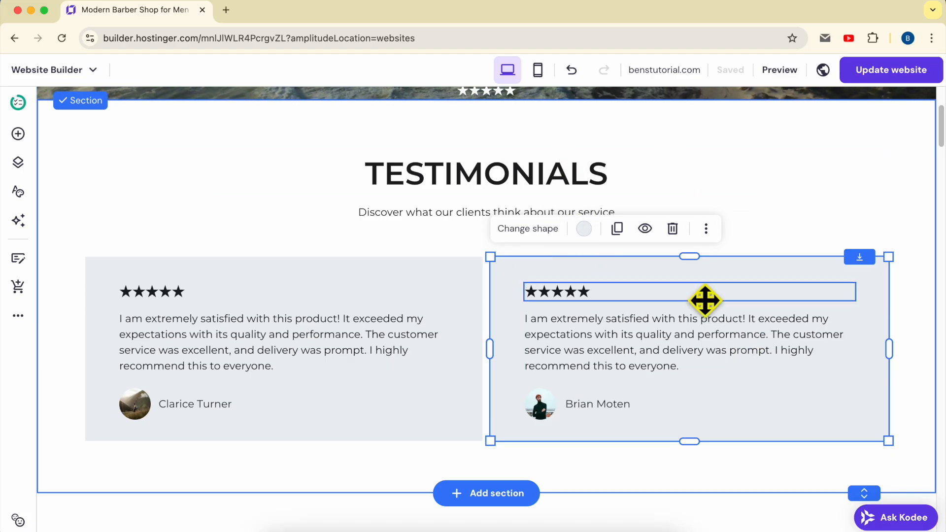
scroll(857, 374, "down", 3)
left_click(875, 302)
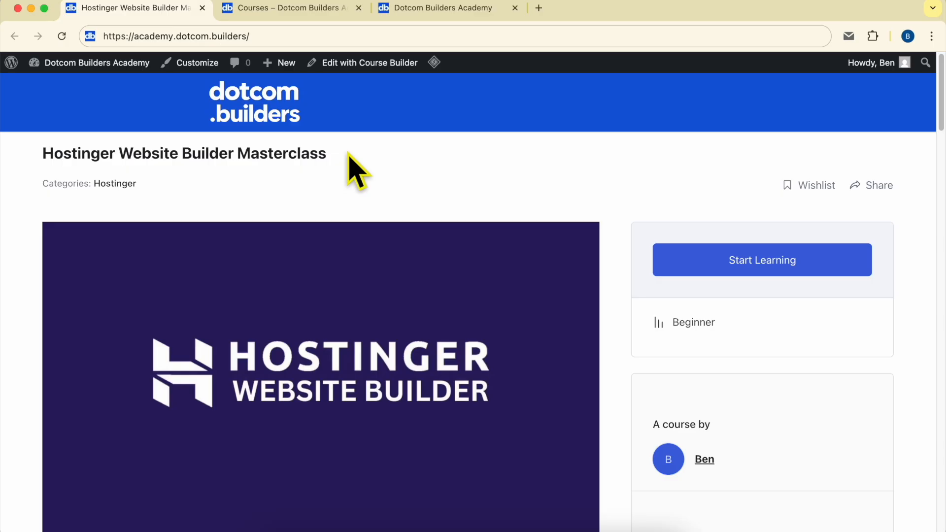
Examine the Hostinger Website Builder Masterclass course content, including the lessons under Editing Page Content, and return to the page's beginning
scroll(354, 170, "down", 15)
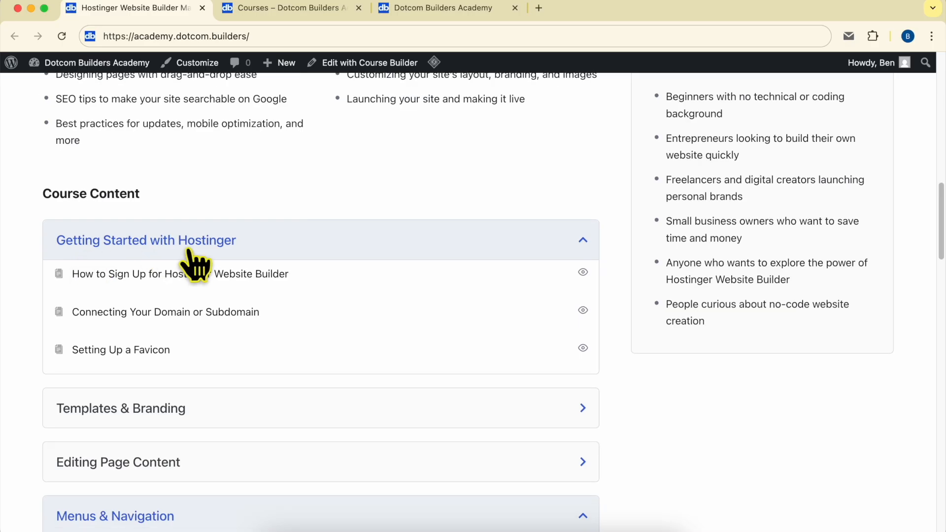
scroll(217, 271, "down", 1)
scroll(217, 281, "down", 3)
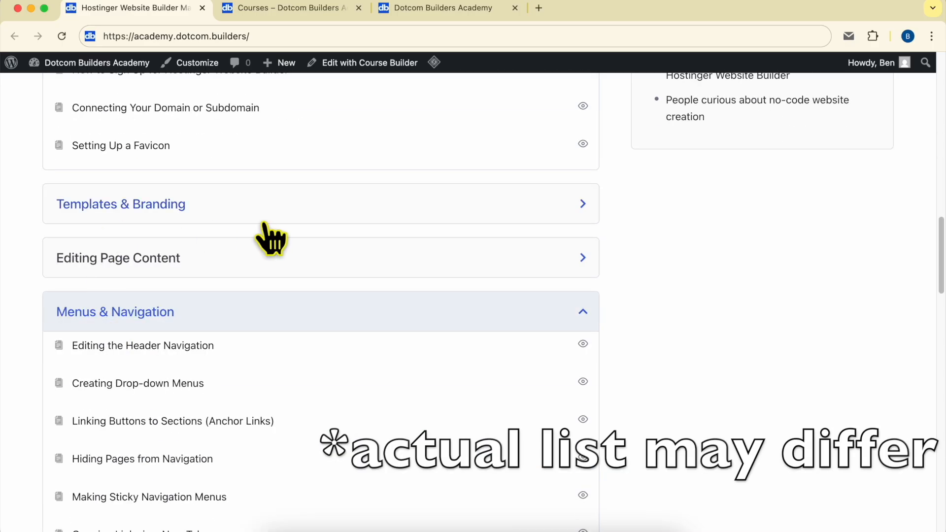
scroll(105, 281, "down", 2)
left_click(169, 170)
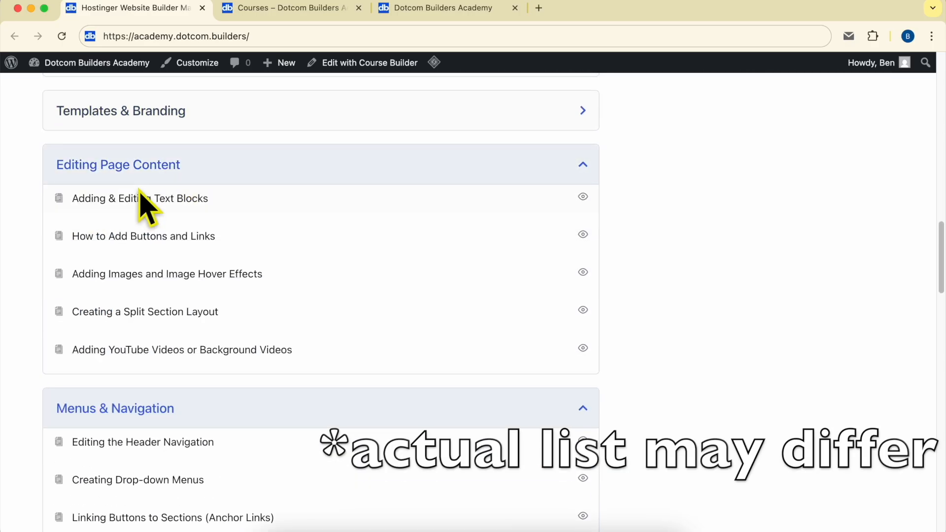
scroll(150, 296, "down", 3)
scroll(202, 211, "down", 7)
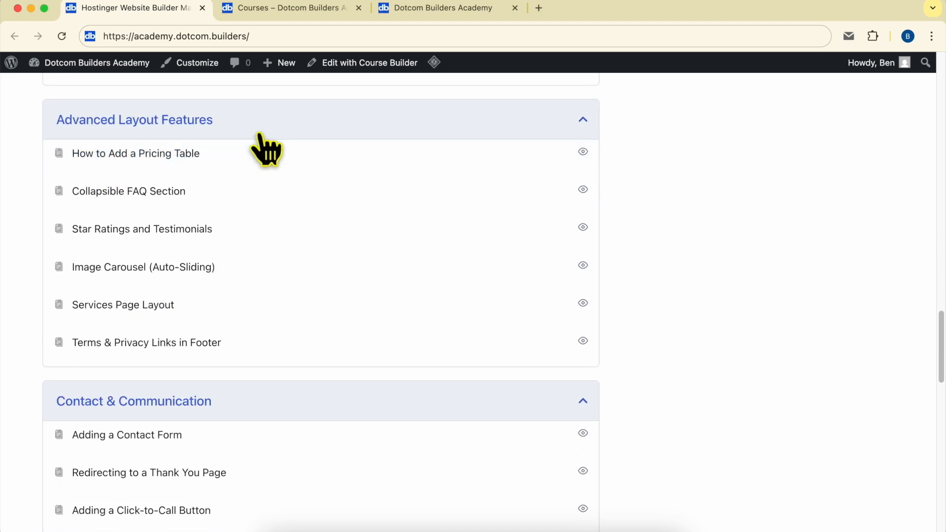
scroll(260, 141, "down", 6)
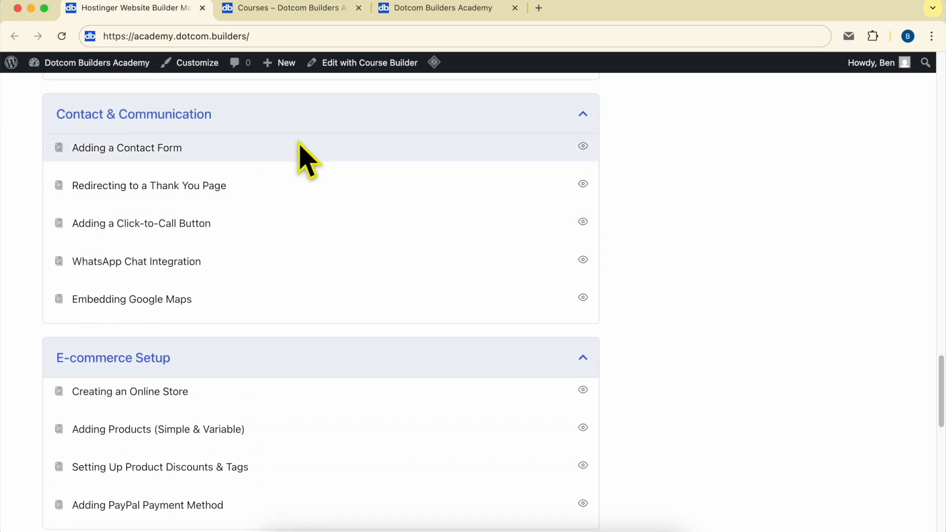
scroll(237, 243, "down", 5)
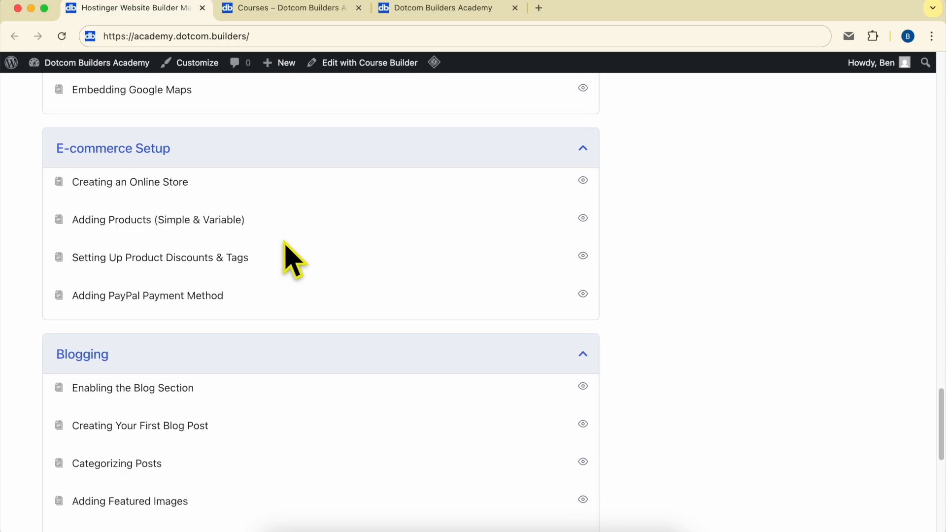
scroll(286, 244, "down", 9)
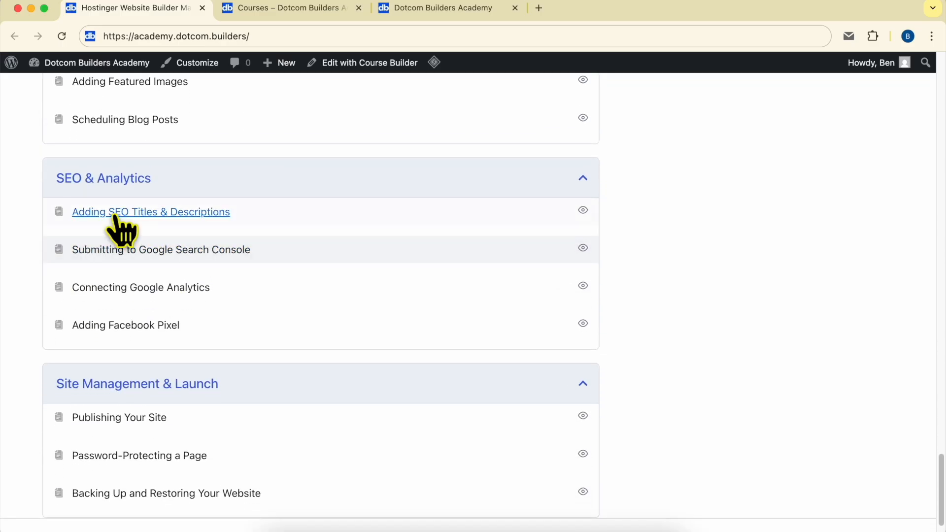
scroll(116, 379, "down", 2)
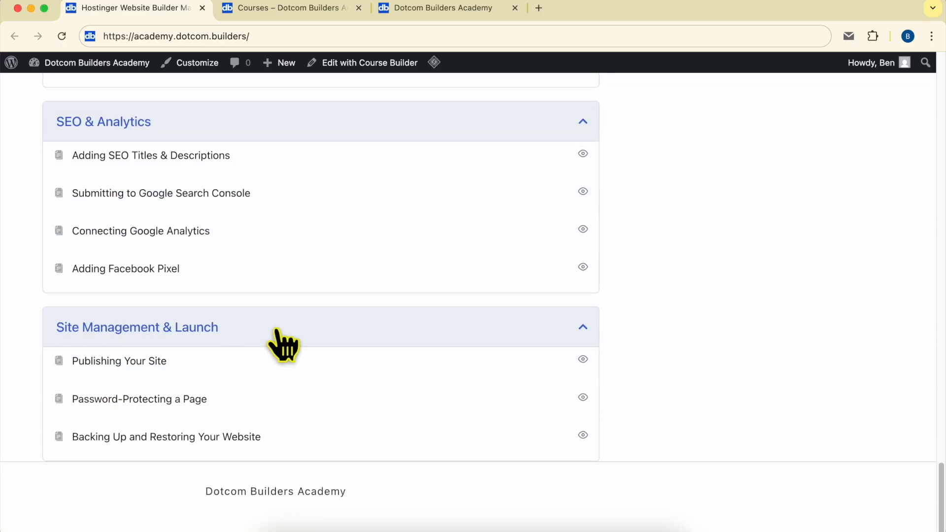
scroll(382, 353, "up", 20)
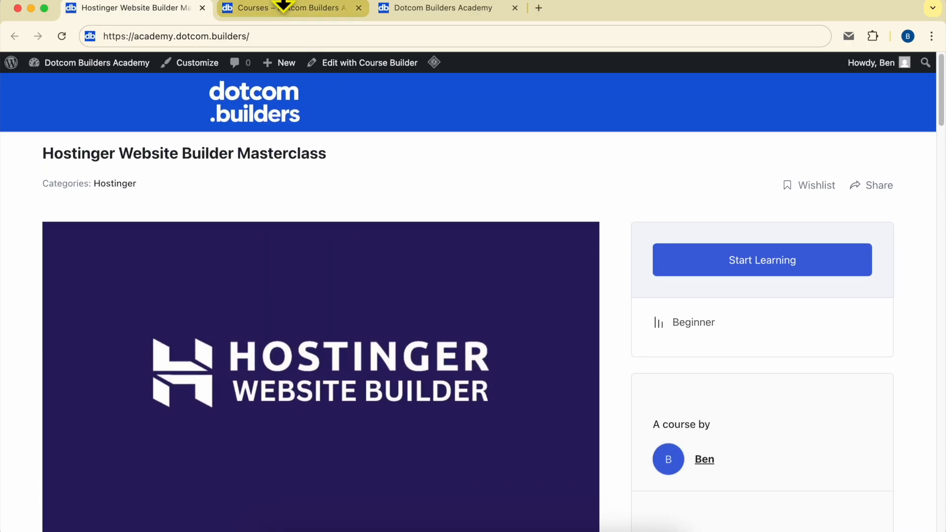
Look through the academy's course catalogue and its sign-up page, highlighting the page's web address
left_click(280, 9)
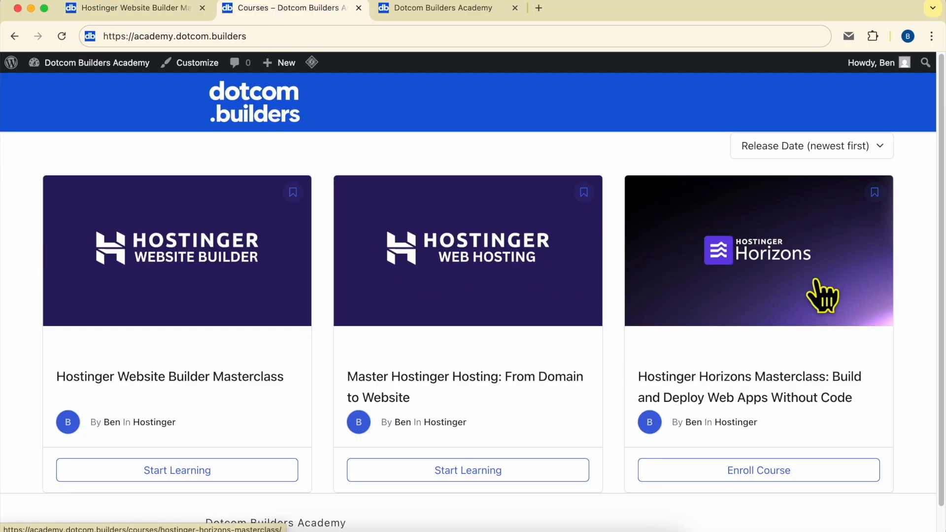
left_click(429, 8)
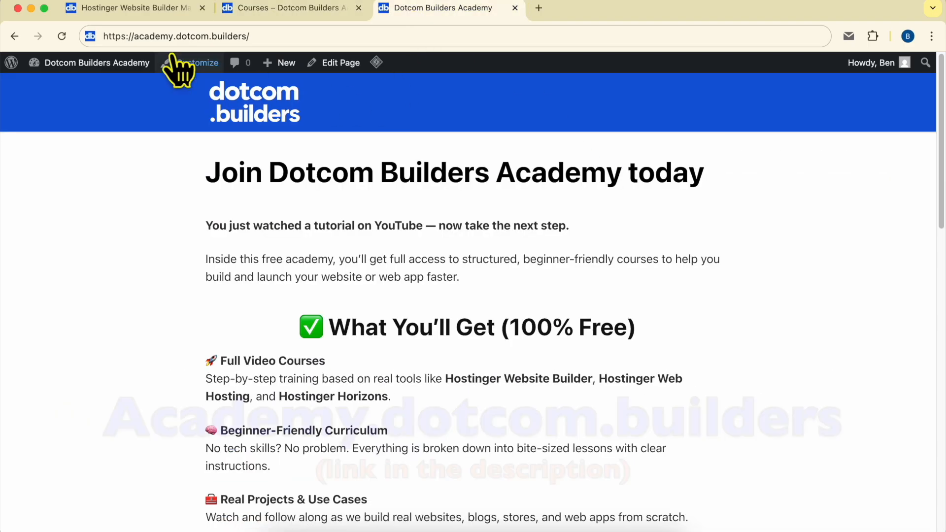
left_click_drag(121, 36, 365, 31)
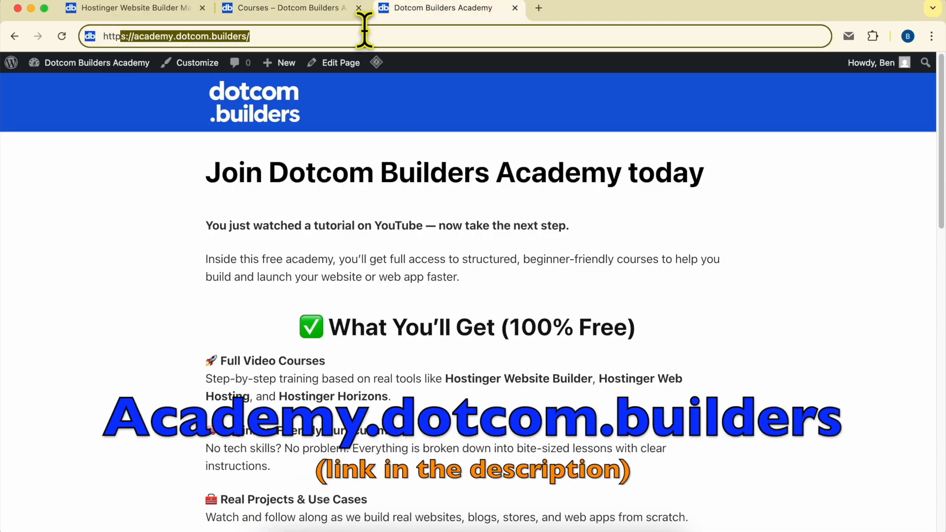
scroll(558, 266, "down", 15)
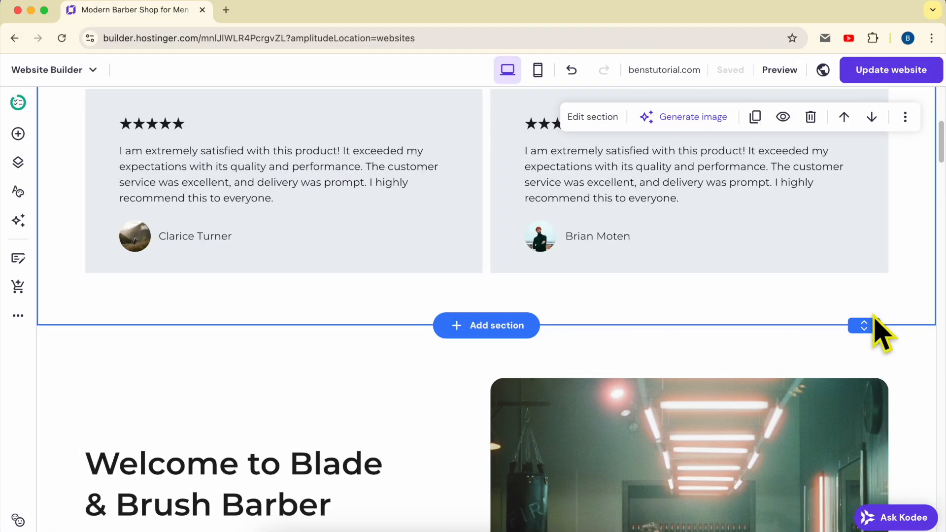
Extend the testimonials section downward to make room for another row of cards
left_click_drag(866, 321, 865, 466)
scroll(874, 460, "down", 4)
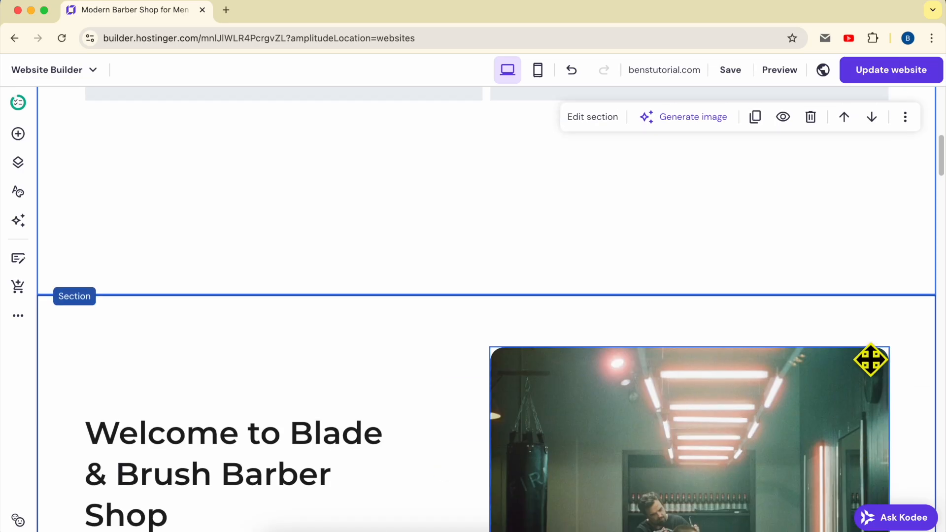
left_click_drag(868, 291, 872, 415)
scroll(756, 289, "up", 5)
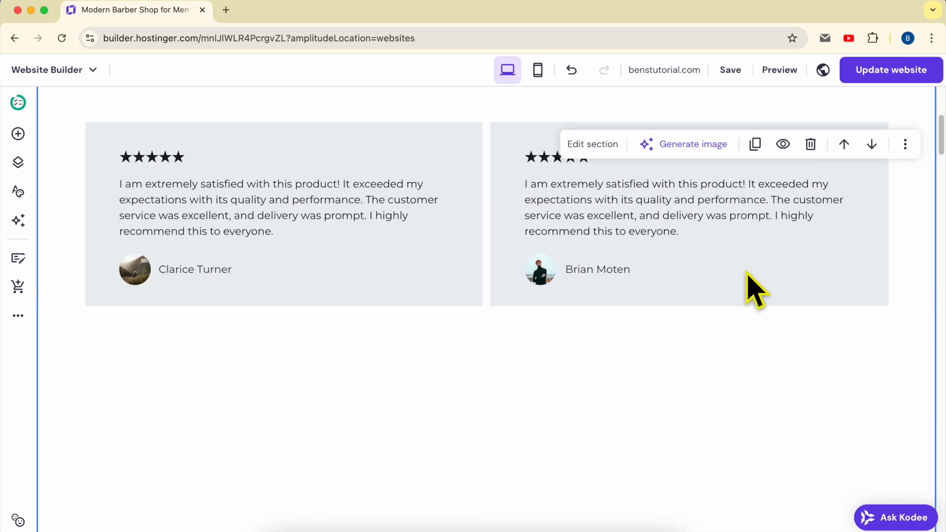
Duplicate the second testimonial card's background shape and place the copy directly below the original
left_click(516, 146)
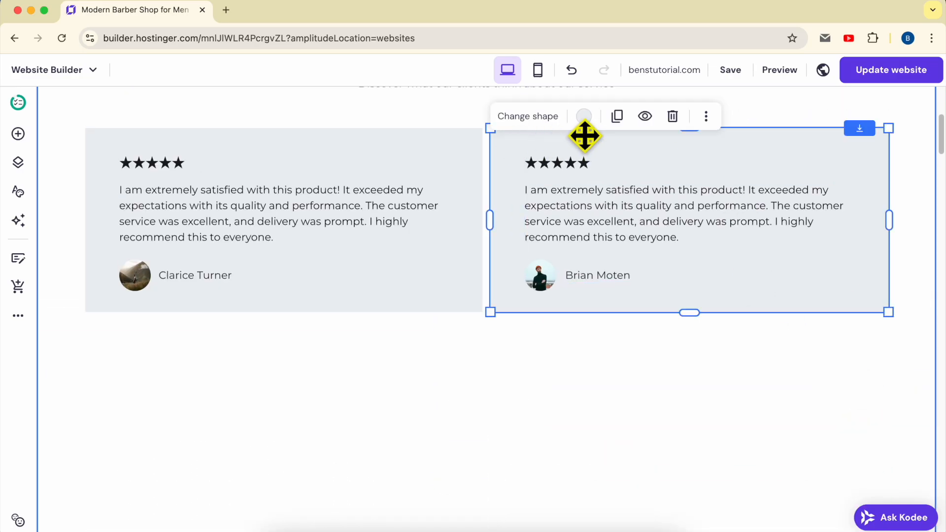
left_click(617, 117)
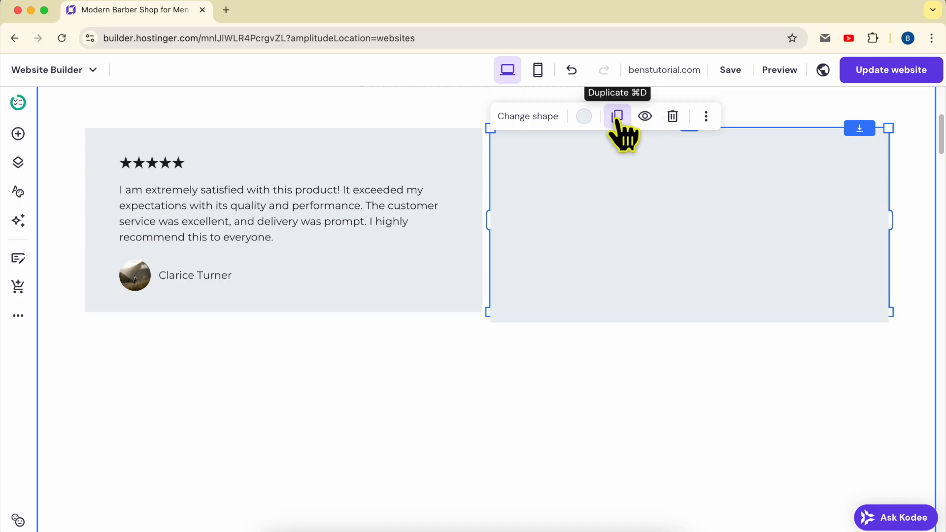
left_click_drag(598, 178, 599, 380)
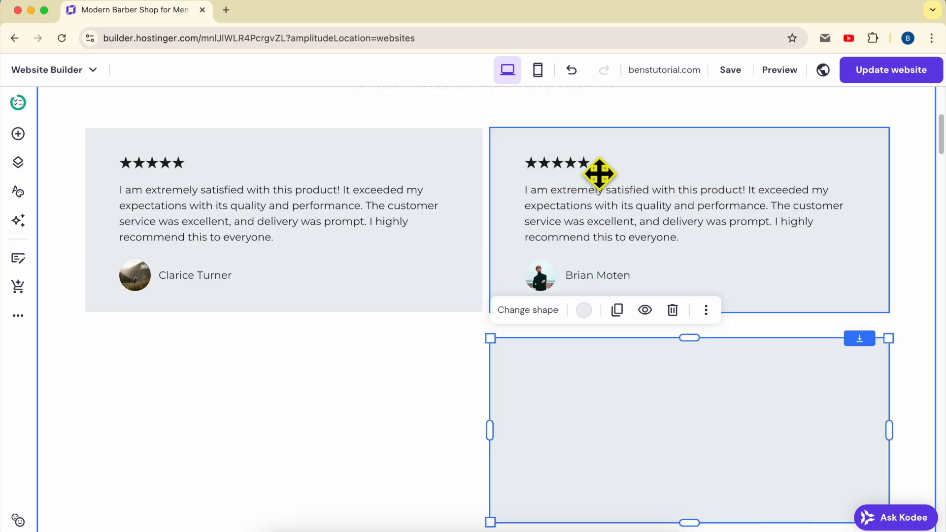
Duplicate the second testimonial's star rating and review text, and place the copies inside the new card below
left_click(577, 159)
left_click(666, 129)
left_click_drag(597, 165, 568, 364)
left_click(602, 204)
left_click(667, 154)
left_click_drag(635, 219, 632, 409)
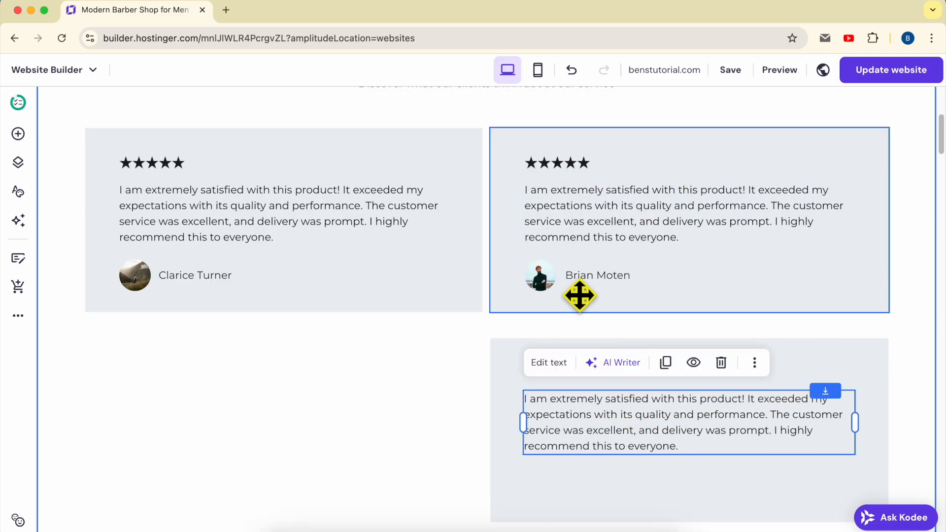
Duplicate the second testimonial's reviewer photo and name, and place both copies beneath the review text in the new card
left_click(553, 265)
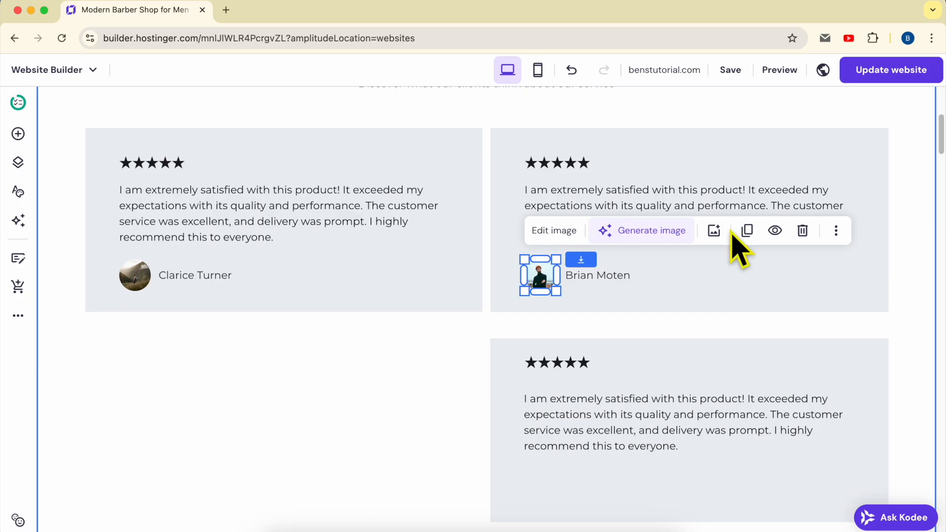
left_click_drag(546, 296, 542, 487)
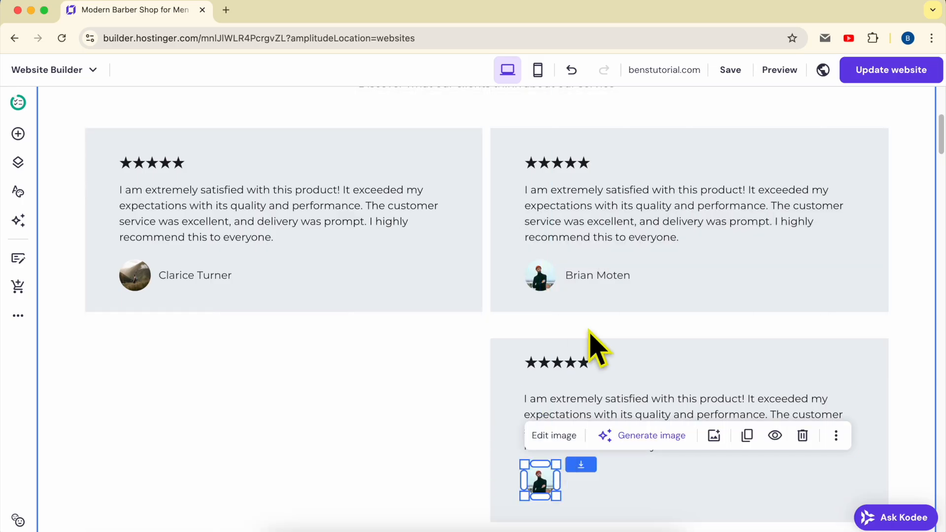
left_click(604, 277)
left_click(707, 239)
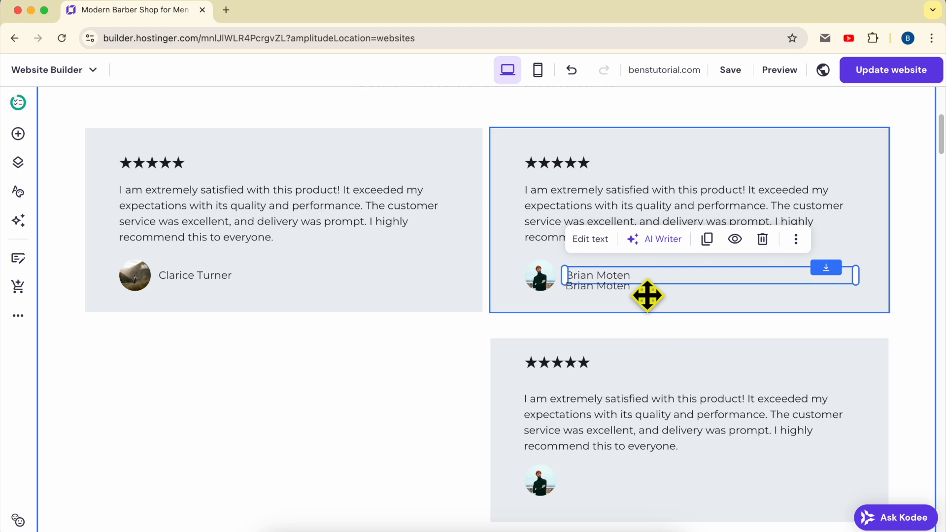
left_click_drag(612, 281, 616, 479)
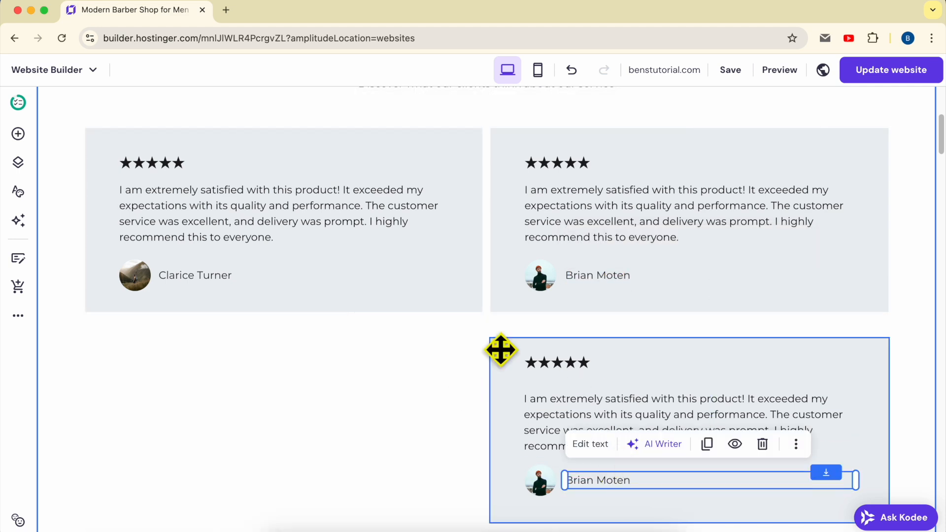
left_click(409, 387)
Set the testimonials section's background to the solid yellow colour #eeff01
scroll(421, 382, "up", 5)
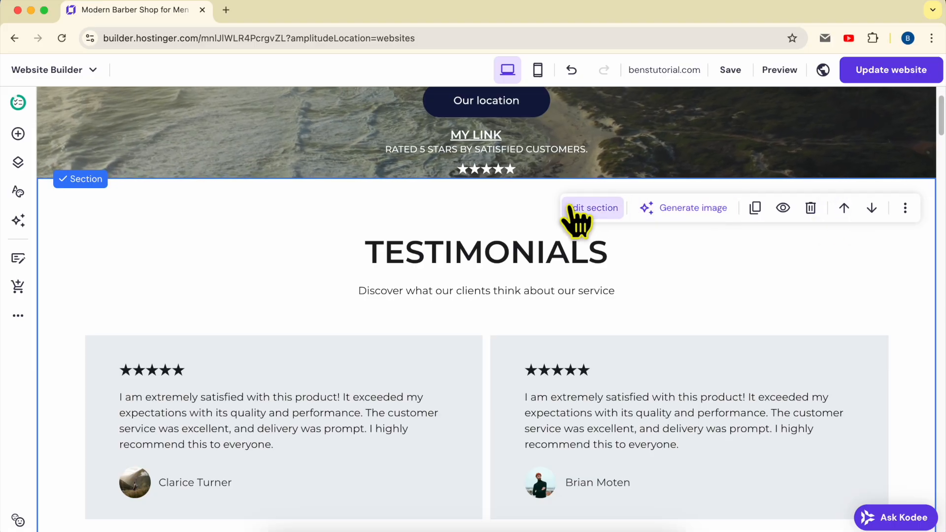
left_click(597, 209)
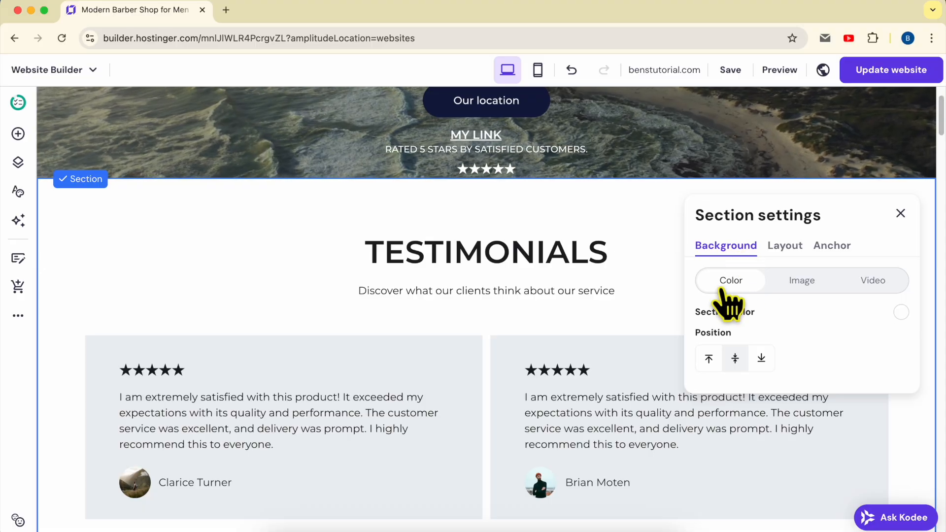
left_click(901, 312)
left_click_drag(622, 295, 699, 253)
left_click(563, 370)
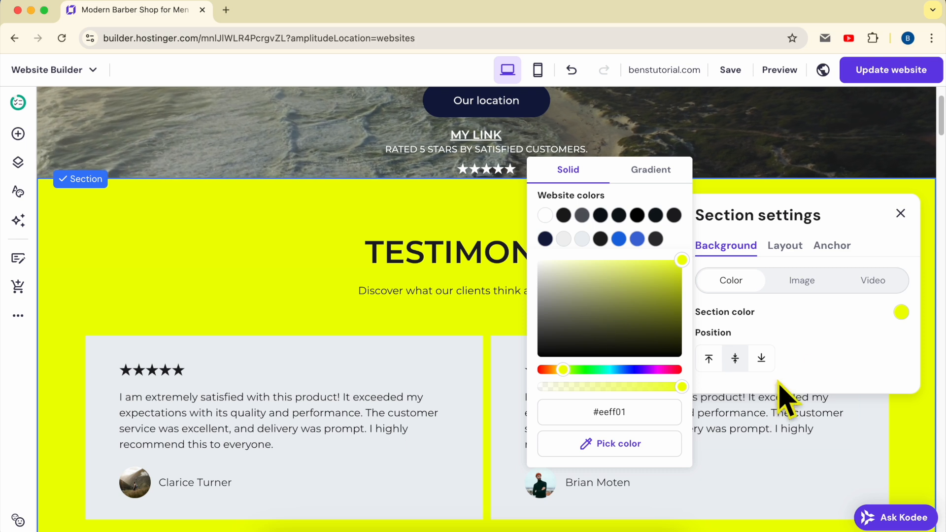
left_click(791, 328)
Switch the section background to an image and view the media library, closing it without choosing a picture
left_click(806, 284)
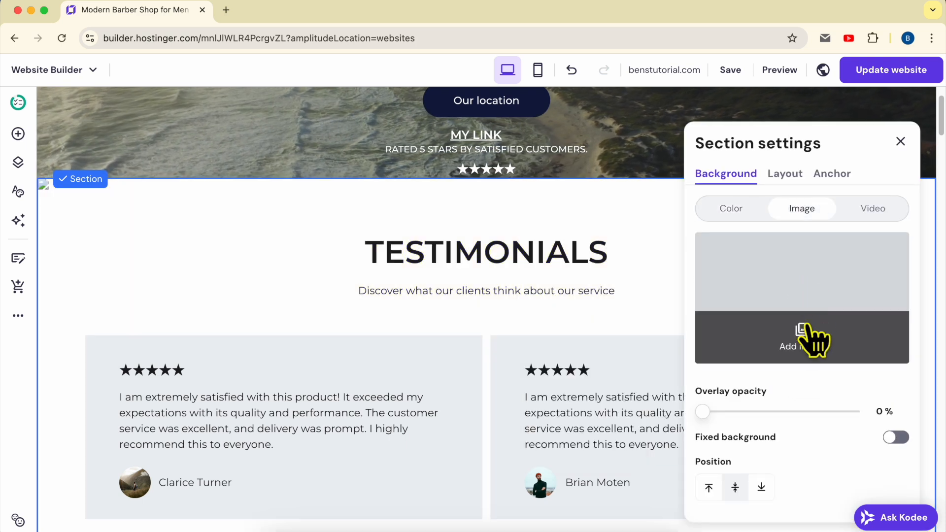
left_click(807, 345)
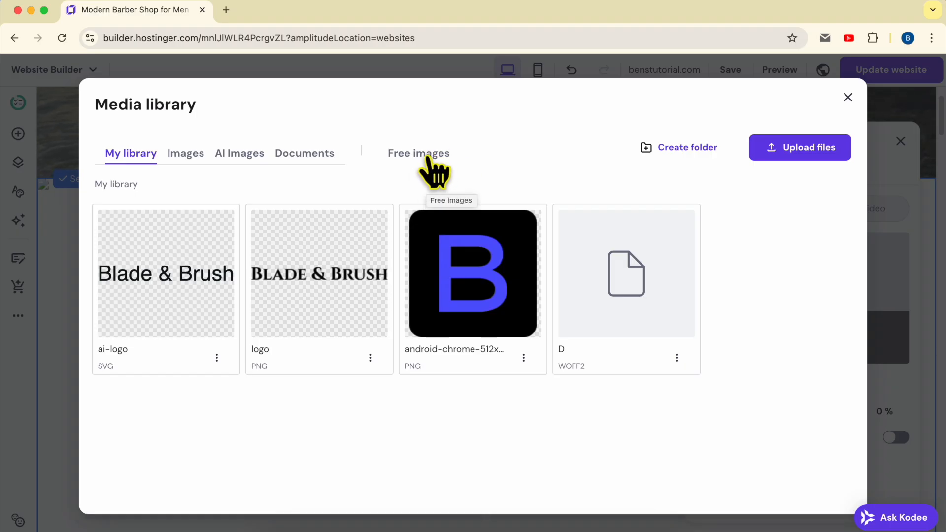
left_click(847, 98)
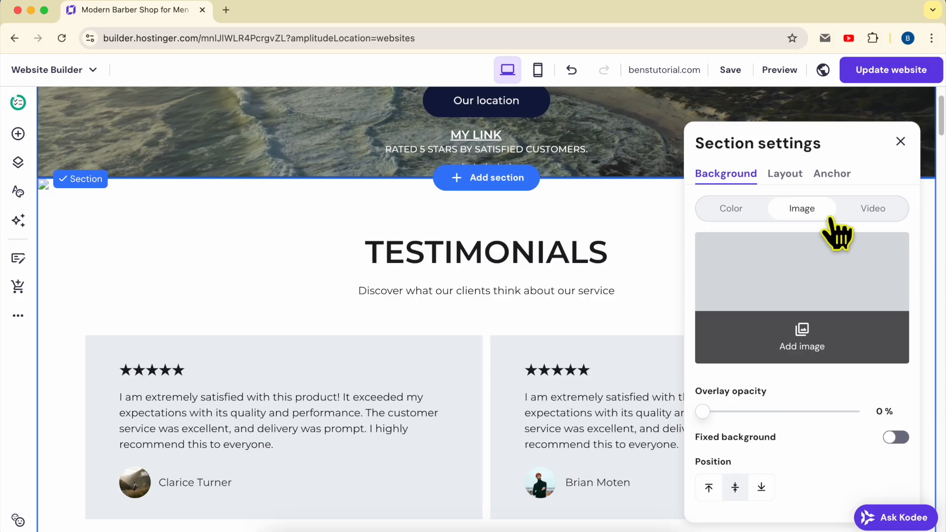
Give the testimonials section a video background using the library clip of a rocky stream in an autumn forest
left_click(878, 209)
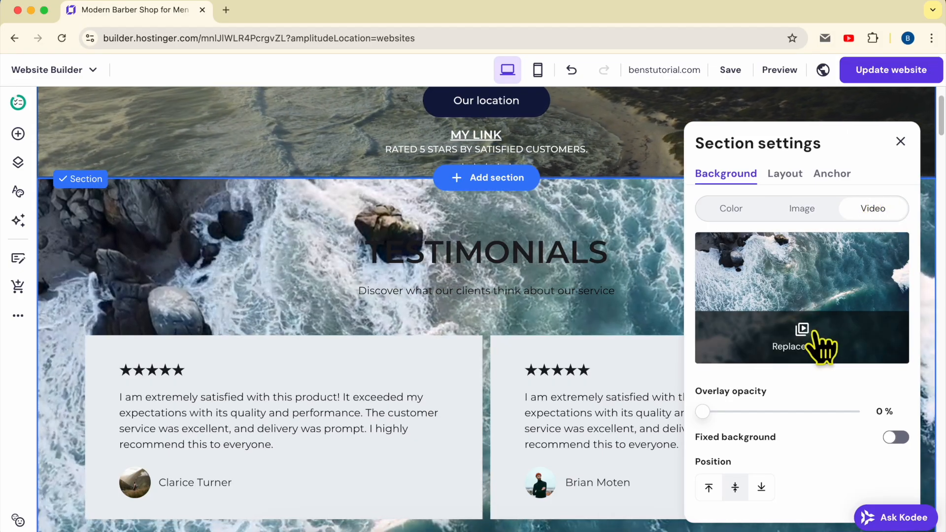
left_click(811, 346)
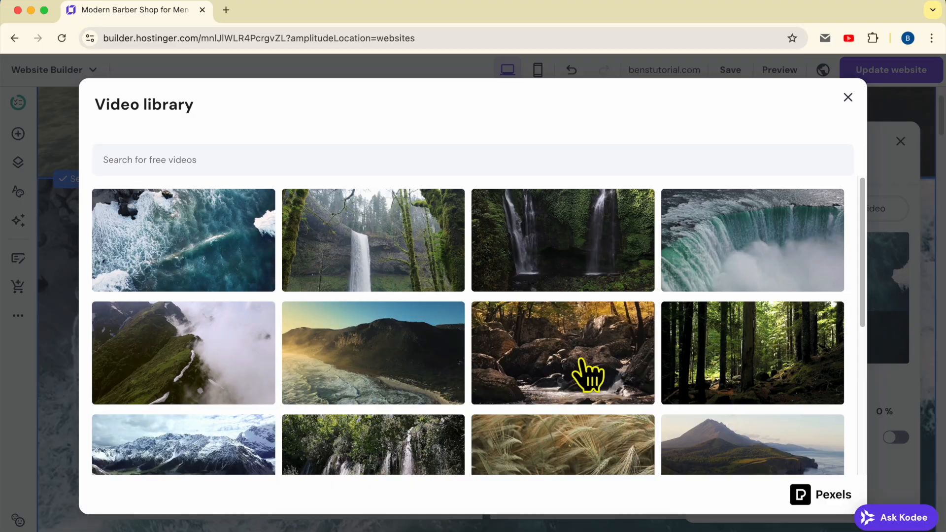
left_click(574, 377)
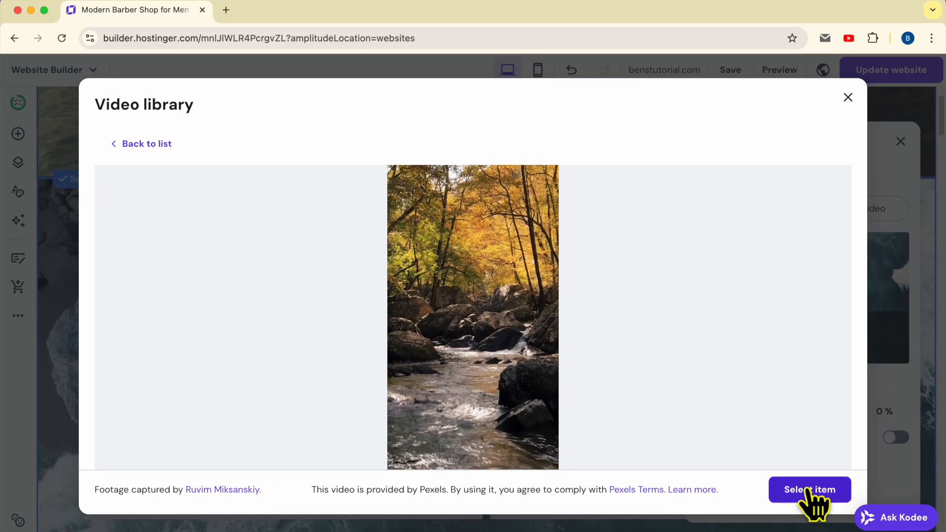
left_click(811, 490)
left_click(650, 232)
left_click_drag(574, 328, 650, 204)
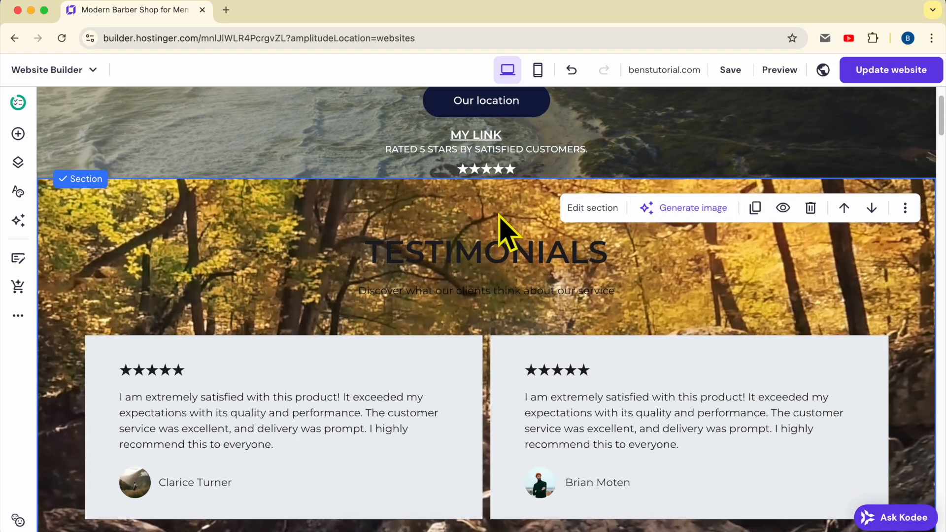
Set the overlay opacity of the testimonials section's video background to 89%
scroll(496, 273, "down", 2)
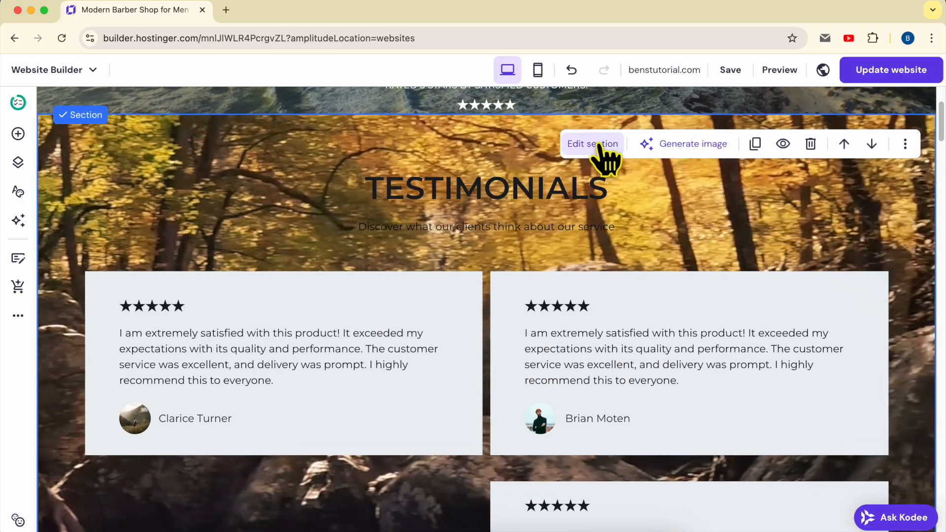
left_click(594, 146)
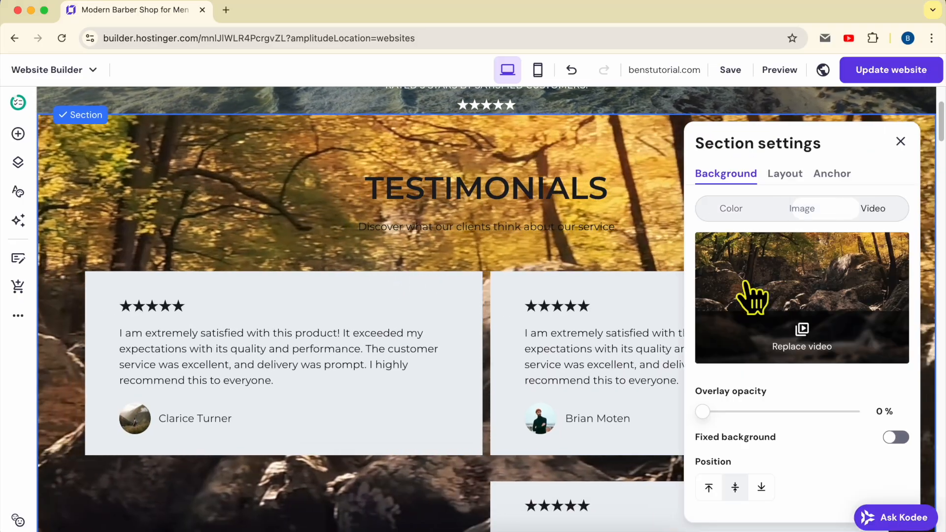
left_click_drag(702, 410, 832, 408)
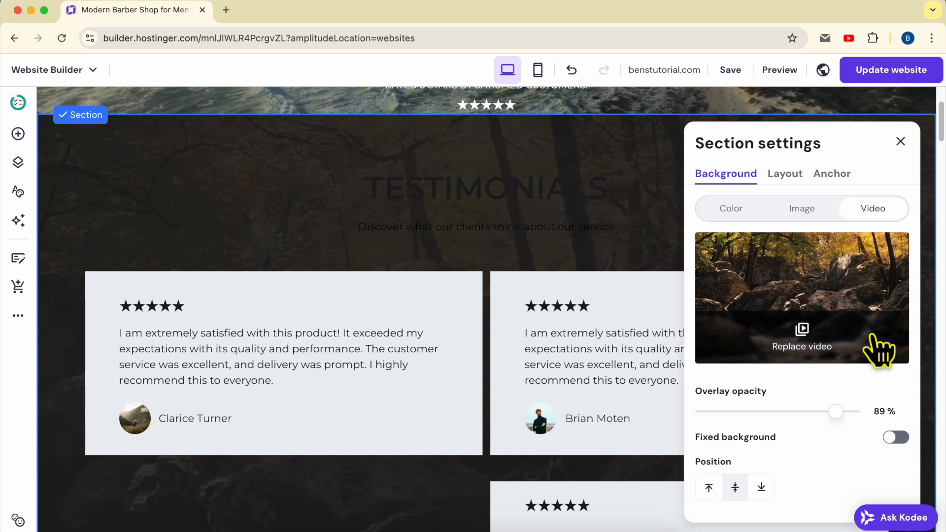
left_click(900, 142)
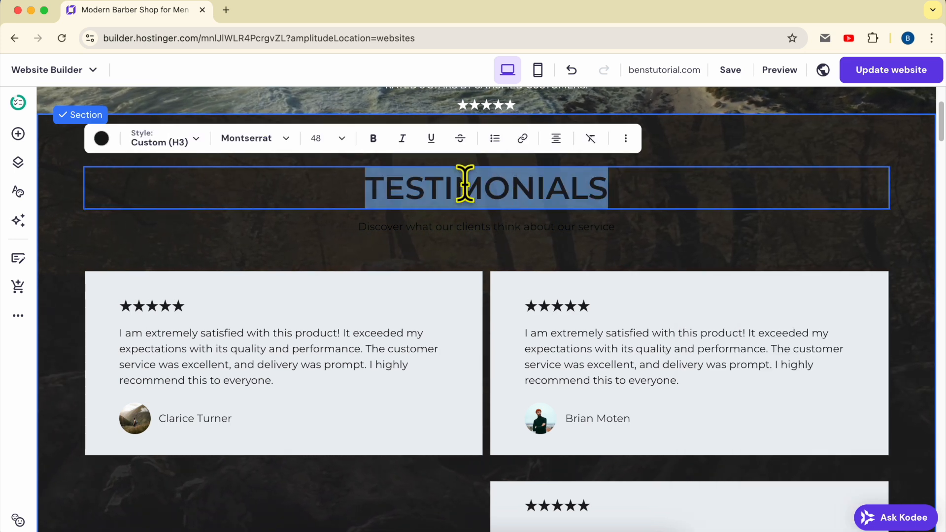
Recolour the TESTIMONIALS heading to #fff9f9 and the line of text beneath it to white
left_click(104, 142)
left_click(98, 238)
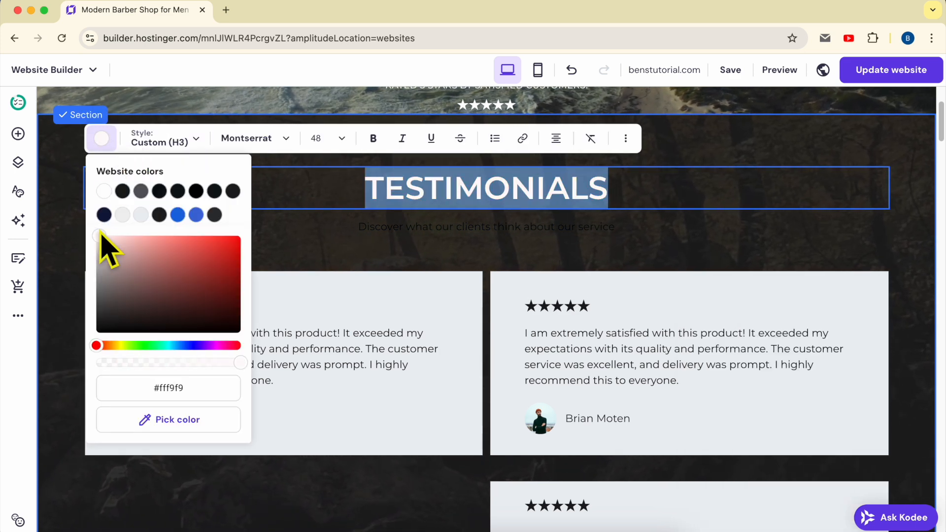
double_click(410, 226)
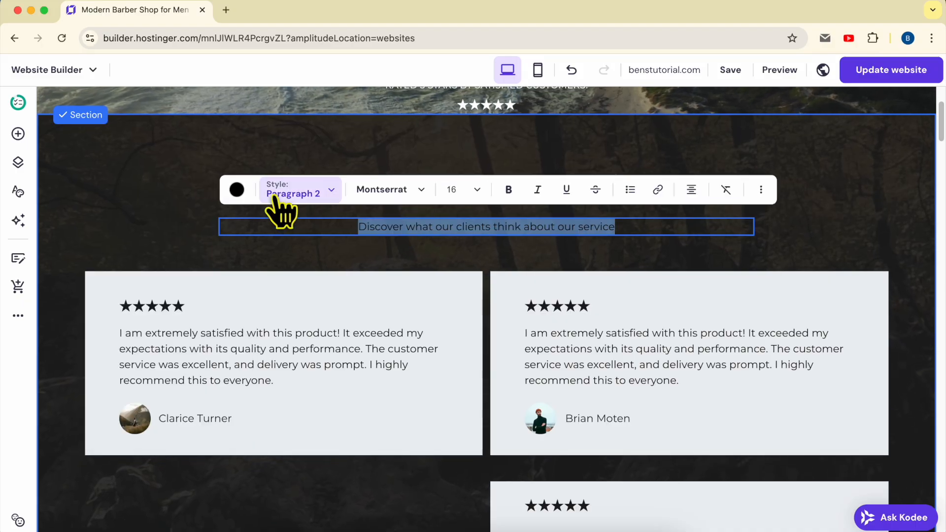
left_click(237, 190)
left_click(257, 287)
left_click_drag(256, 284, 232, 287)
left_click(149, 199)
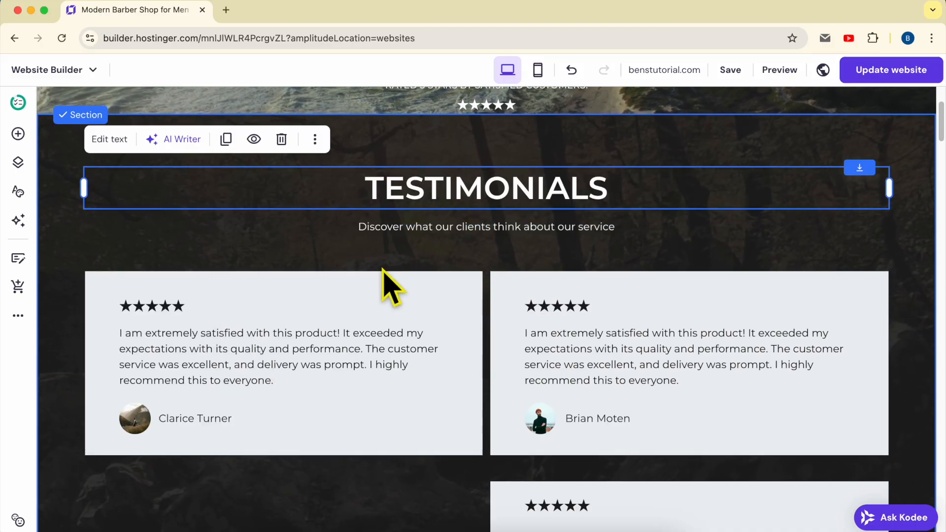
left_click(884, 259)
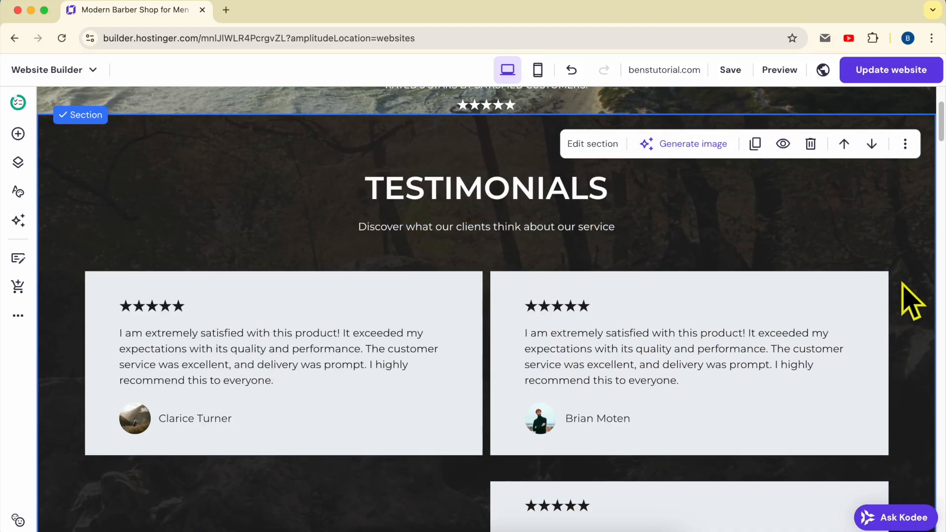
Check the whole testimonials section including the third card, and publish the website's changes
scroll(913, 301, "down", 5)
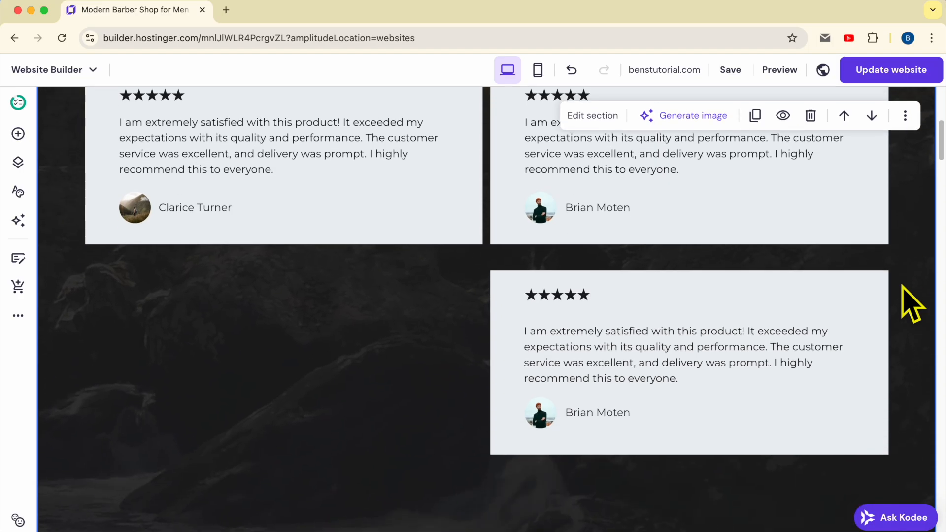
scroll(912, 303, "up", 4)
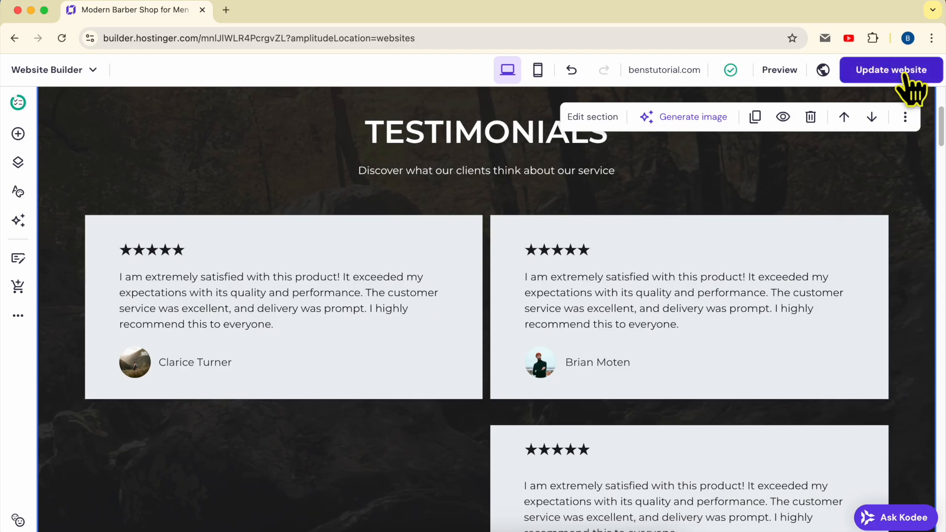
left_click(904, 78)
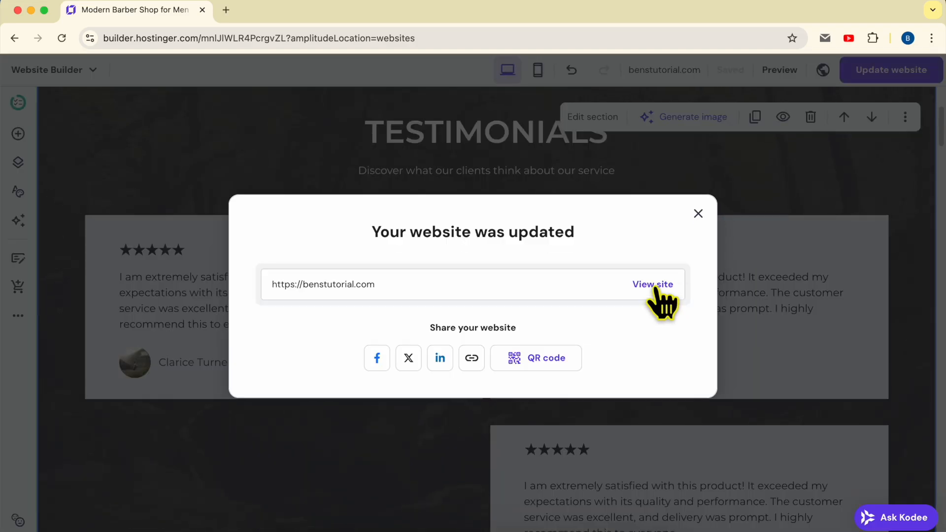
View the published site and examine its testimonials section
left_click(653, 285)
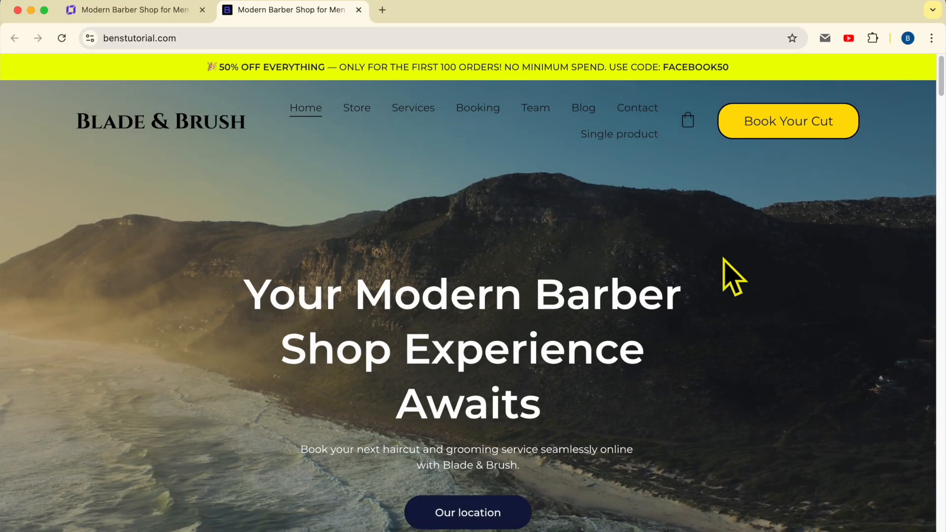
scroll(725, 260, "down", 5)
scroll(724, 260, "down", 5)
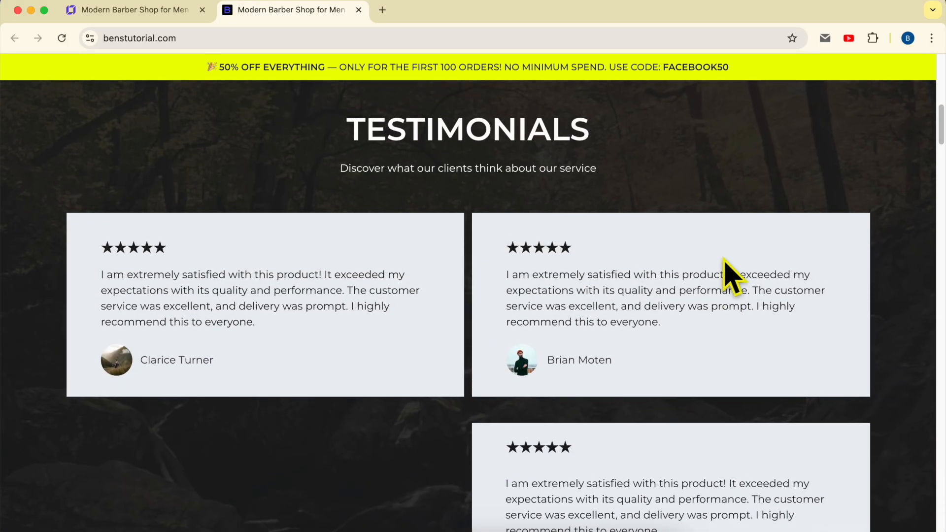